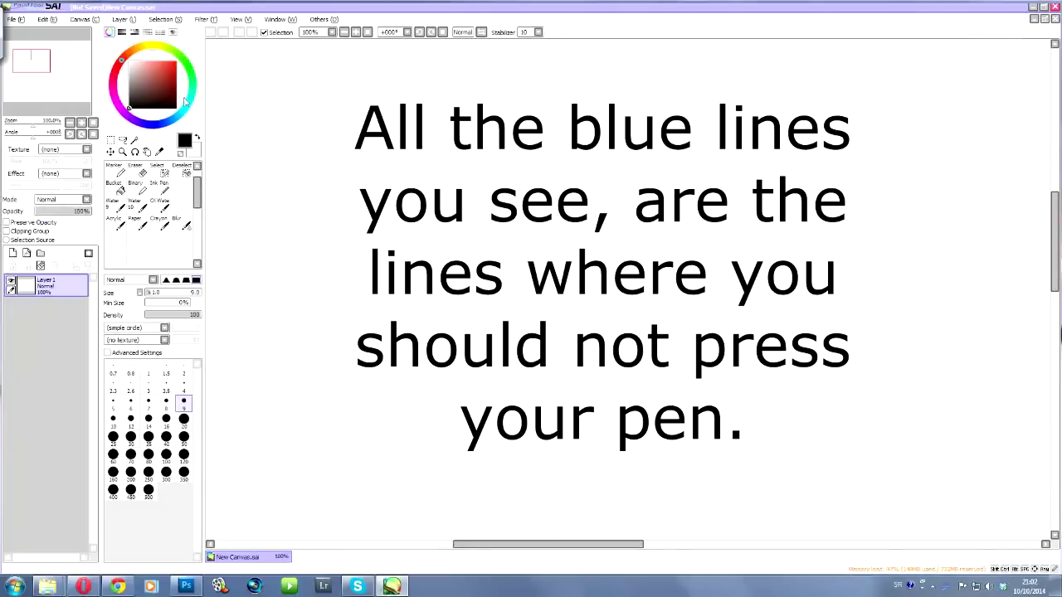
# Step: Pick a muted teal brush colour at size 5 and lower Layer 1's opacity to 35%
pyautogui.click(189, 103)
pyautogui.click(164, 78)
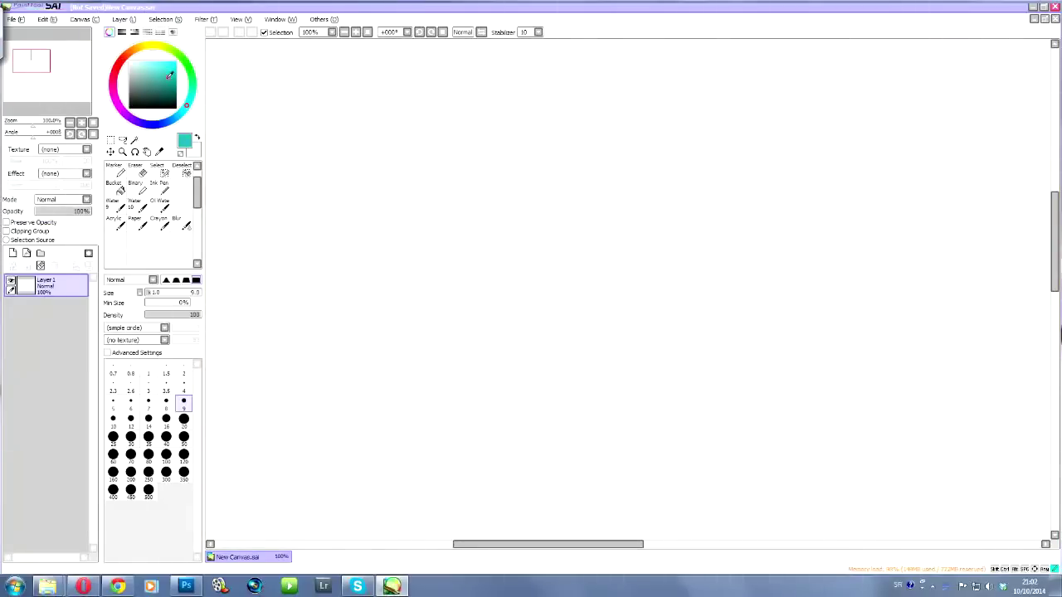
pyautogui.press('[')
pyautogui.press('[')
pyautogui.press('[')
pyautogui.press('[')
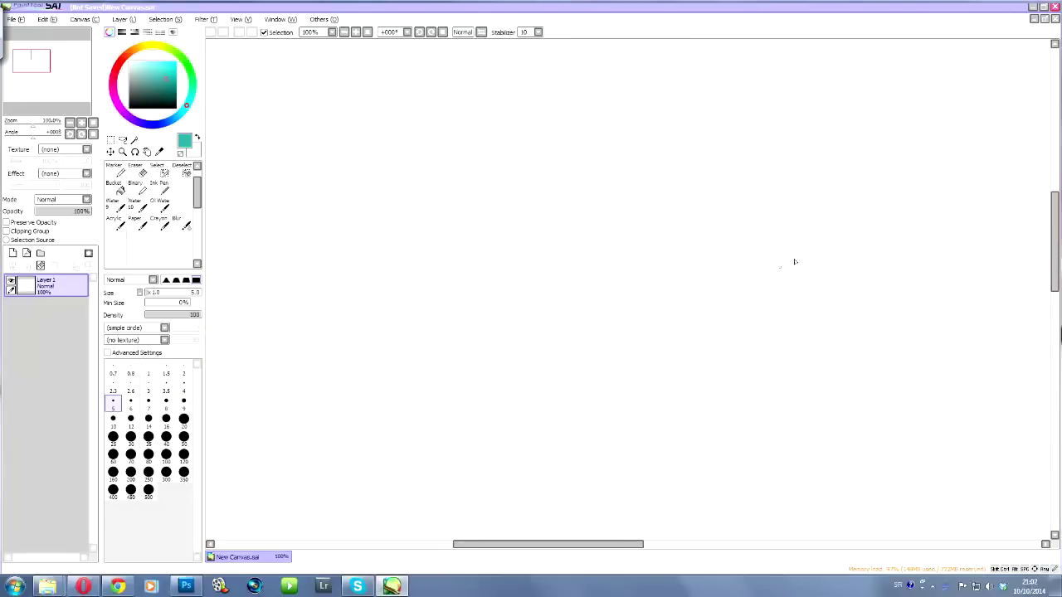
pyautogui.moveTo(71, 213); pyautogui.dragTo(55, 212)
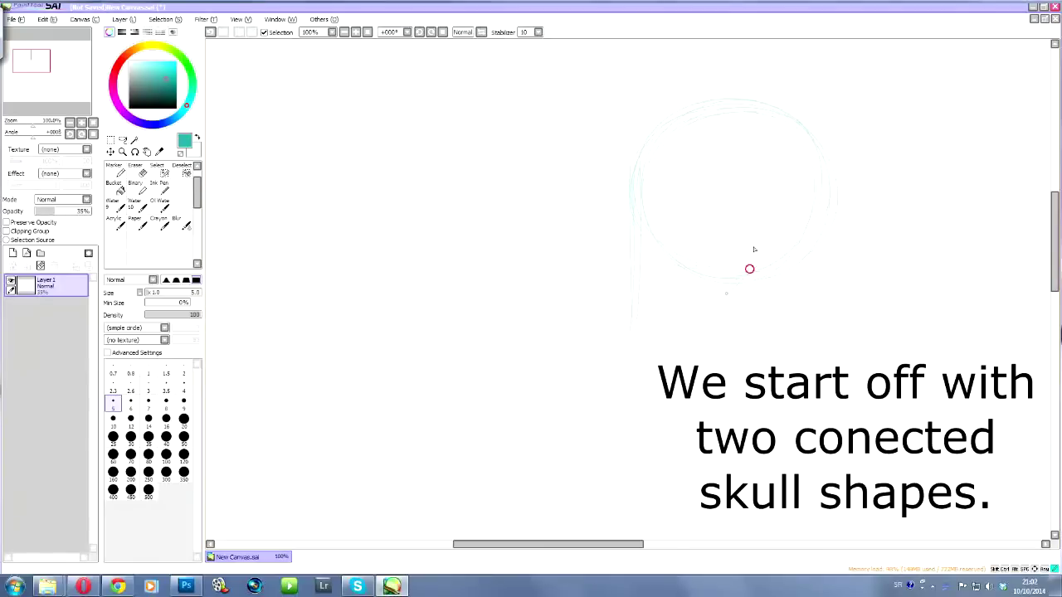
# Step: Sketch two connected skull shapes in profile facing each other, with both chins at the same height
pyautogui.moveTo(743, 109)
pyautogui.mouseDown()
pyautogui.moveTo(720, 287)
pyautogui.moveTo(682, 320)
pyautogui.moveTo(728, 299)
pyautogui.mouseUp()
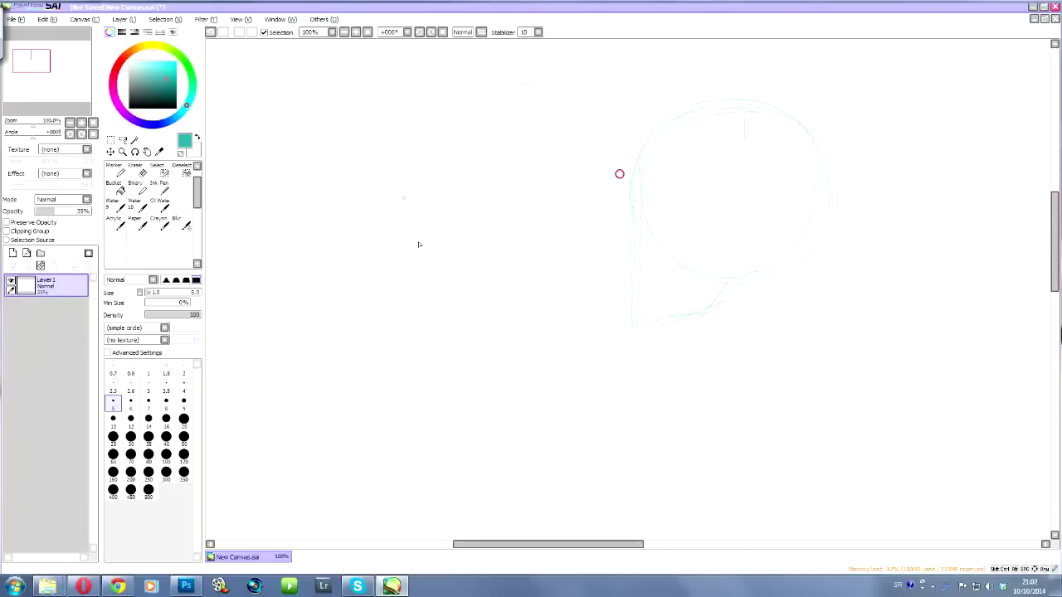
pyautogui.moveTo(629, 151)
pyautogui.mouseDown()
pyautogui.moveTo(505, 85)
pyautogui.moveTo(614, 184)
pyautogui.moveTo(620, 294)
pyautogui.mouseUp()
pyautogui.moveTo(628, 202)
pyautogui.mouseDown()
pyautogui.moveTo(627, 340)
pyautogui.moveTo(547, 324)
pyautogui.mouseUp()
pyautogui.moveTo(620, 344)
pyautogui.mouseDown()
pyautogui.moveTo(511, 310)
pyautogui.moveTo(529, 268)
pyautogui.moveTo(535, 321)
pyautogui.mouseUp()
pyautogui.moveTo(526, 239); pyautogui.dragTo(544, 319)
pyautogui.moveTo(547, 81); pyautogui.dragTo(626, 137)
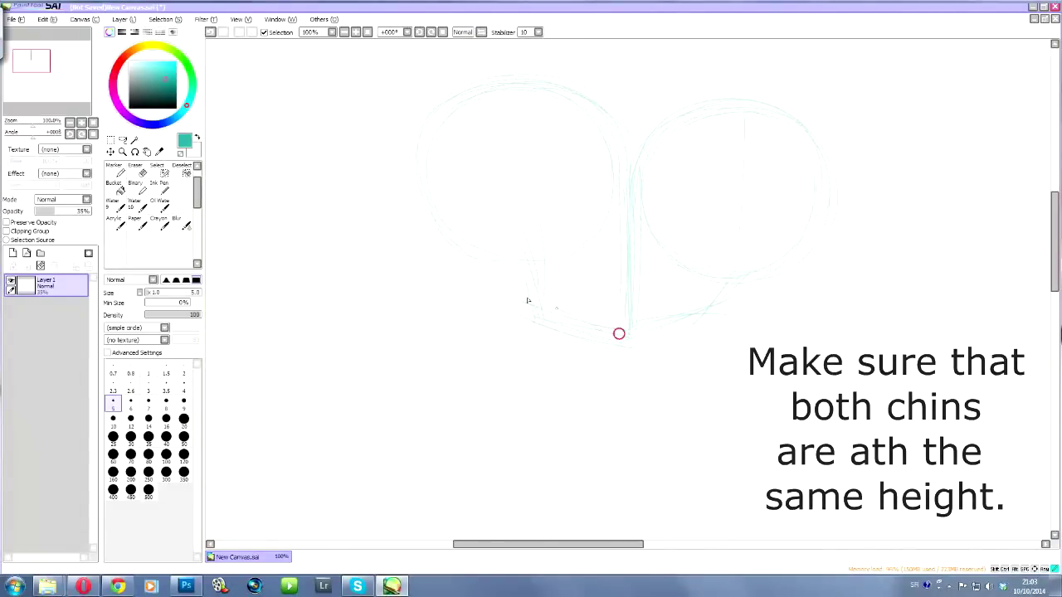
# Step: Add face guide lines, firm up the jaws and rough in the eyes, tilted eyebrows and noses
pyautogui.moveTo(418, 147); pyautogui.dragTo(422, 179)
pyautogui.moveTo(533, 135); pyautogui.dragTo(532, 290)
pyautogui.moveTo(529, 95)
pyautogui.mouseDown()
pyautogui.moveTo(531, 284)
pyautogui.moveTo(544, 293)
pyautogui.mouseUp()
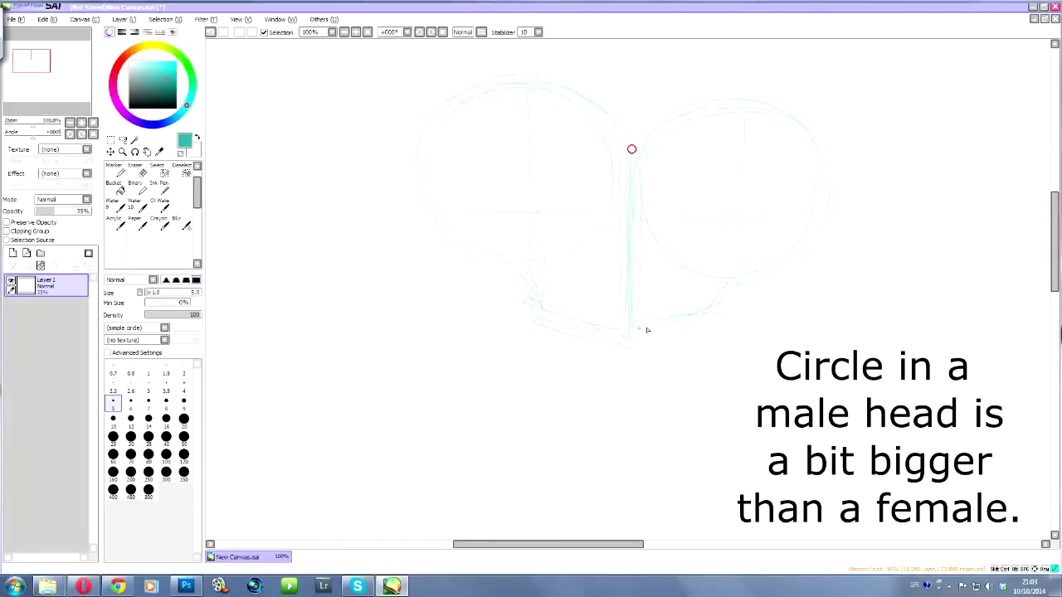
pyautogui.moveTo(647, 332); pyautogui.dragTo(632, 333)
pyautogui.moveTo(702, 307); pyautogui.dragTo(633, 332)
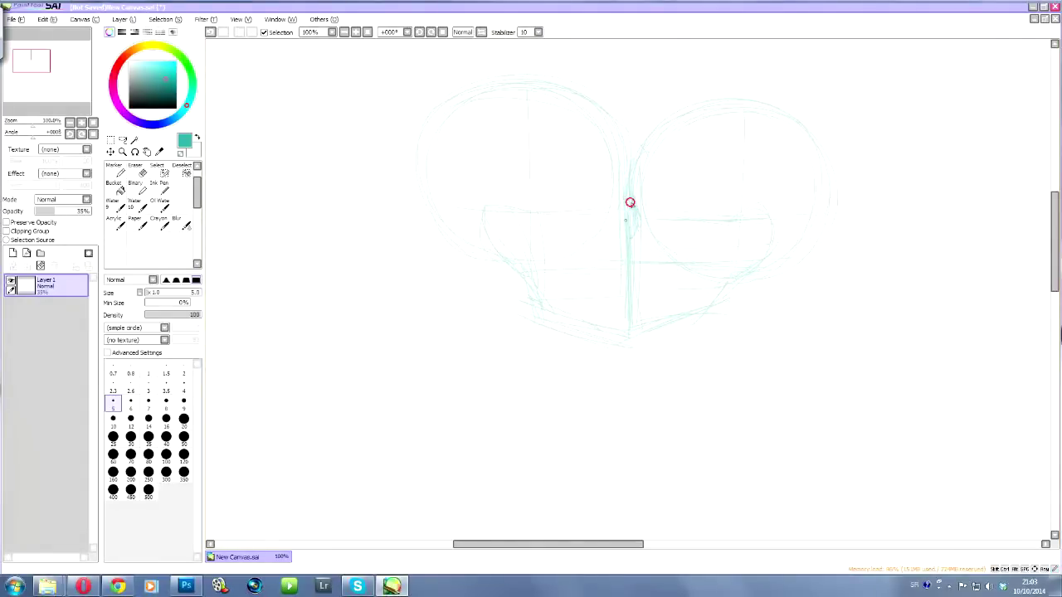
pyautogui.moveTo(637, 220)
pyautogui.mouseDown()
pyautogui.moveTo(613, 248)
pyautogui.moveTo(619, 262)
pyautogui.mouseUp()
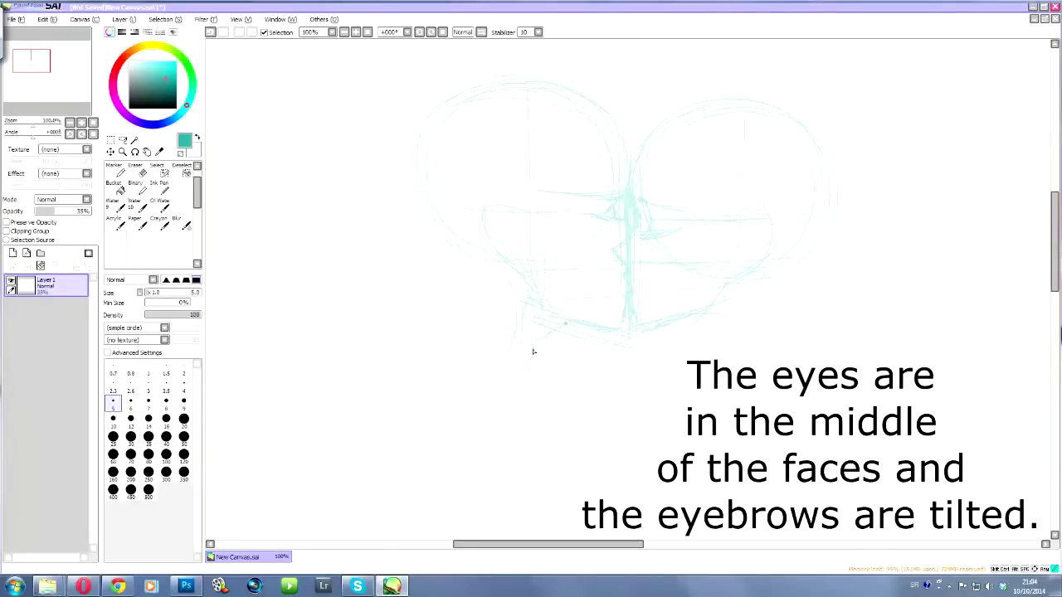
# Step: Sketch the tilted necks and the shoulder outlines below both heads
pyautogui.moveTo(449, 237)
pyautogui.mouseDown()
pyautogui.moveTo(462, 298)
pyautogui.moveTo(440, 329)
pyautogui.mouseUp()
pyautogui.moveTo(725, 290); pyautogui.dragTo(697, 323)
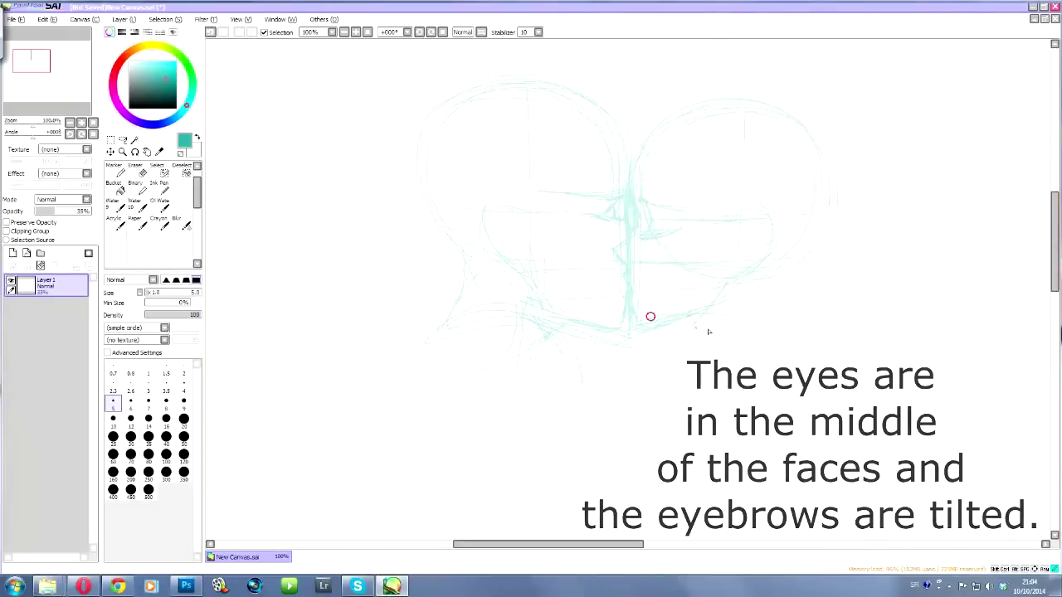
pyautogui.moveTo(761, 281); pyautogui.dragTo(767, 322)
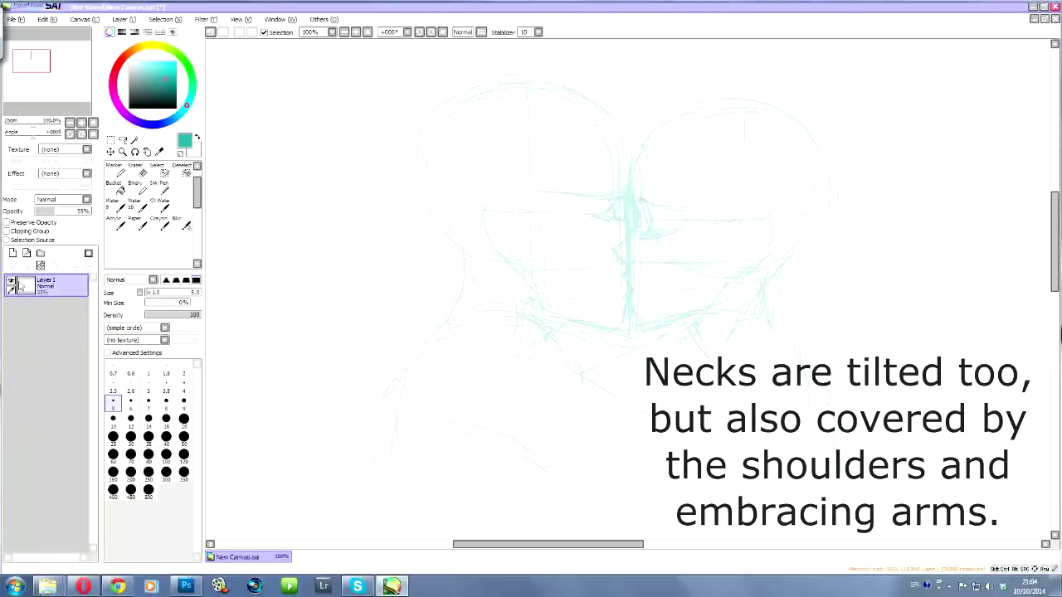
# Step: Add a new layer above the construction sketch, fade Layer 1 to 19% opacity, and make Layer 2 active
pyautogui.click(12, 253)
pyautogui.click(53, 212)
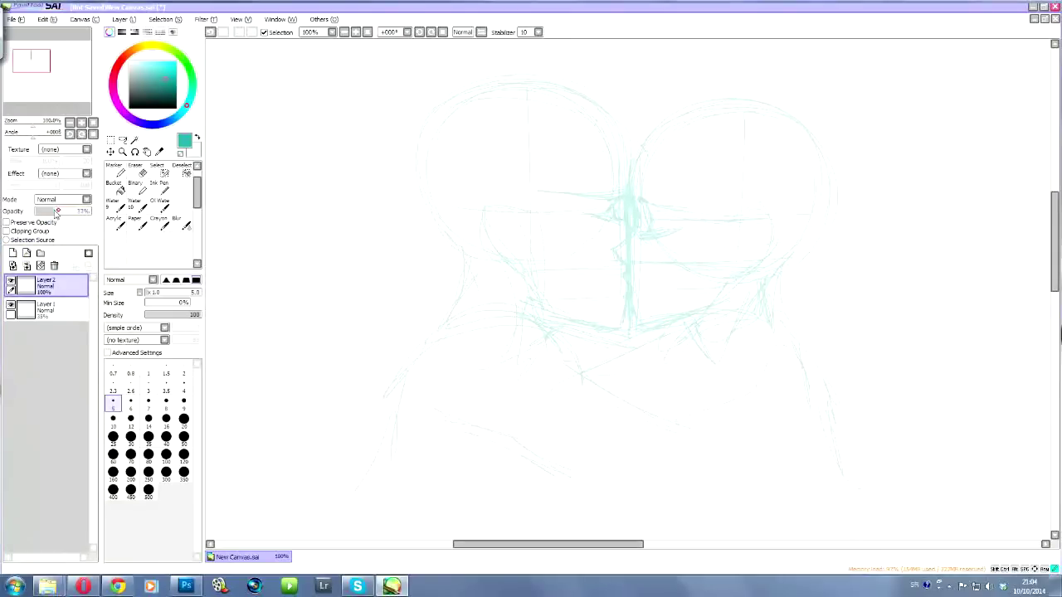
pyautogui.moveTo(70, 216); pyautogui.dragTo(96, 219)
pyautogui.click(48, 305)
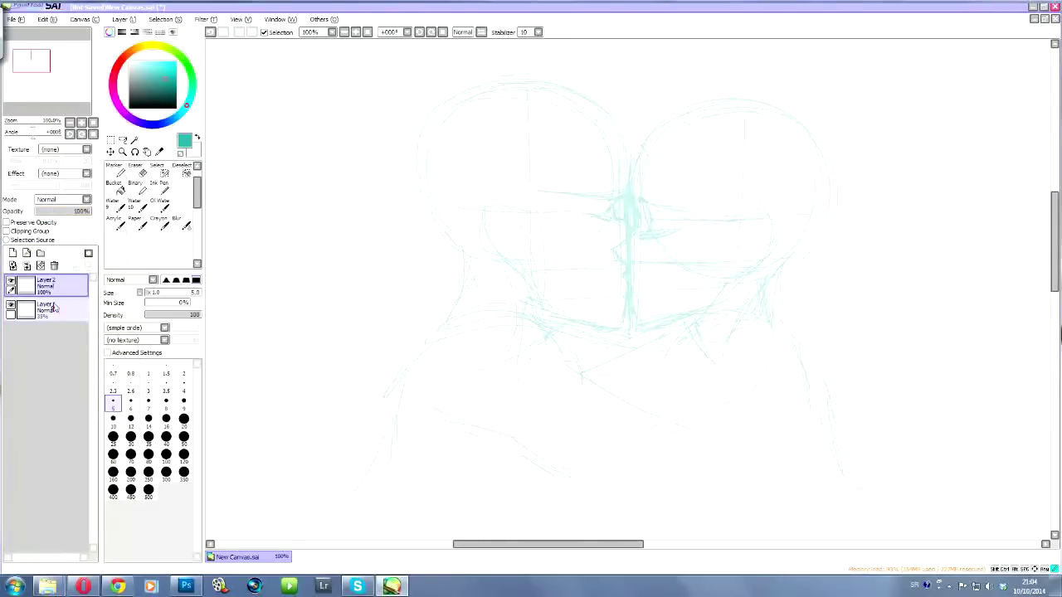
pyautogui.moveTo(48, 212); pyautogui.dragTo(45, 217)
pyautogui.click(47, 282)
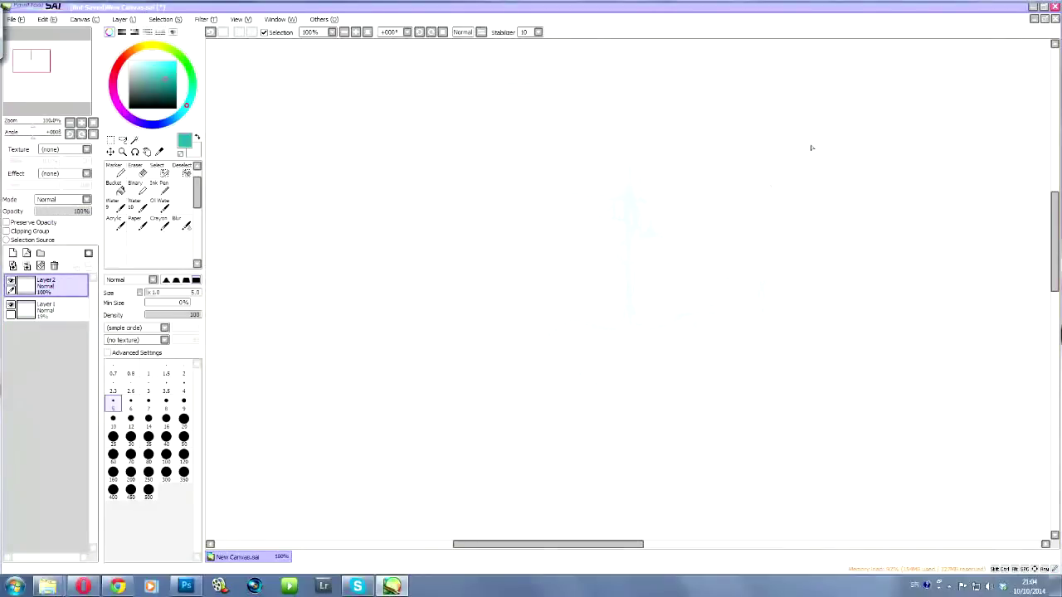
# Step: Set Layer 2's opacity to 66% and sketch the right figure's fringe, side lock and rounded crown of hair
pyautogui.moveTo(75, 211); pyautogui.dragTo(52, 212)
pyautogui.moveTo(673, 94); pyautogui.dragTo(625, 107)
pyautogui.moveTo(60, 213); pyautogui.dragTo(65, 212)
pyautogui.moveTo(615, 107)
pyautogui.mouseDown()
pyautogui.moveTo(647, 113)
pyautogui.moveTo(633, 182)
pyautogui.moveTo(639, 158)
pyautogui.moveTo(687, 216)
pyautogui.moveTo(708, 219)
pyautogui.moveTo(686, 266)
pyautogui.moveTo(720, 219)
pyautogui.moveTo(685, 267)
pyautogui.mouseUp()
pyautogui.moveTo(736, 219)
pyautogui.mouseDown()
pyautogui.moveTo(671, 262)
pyautogui.moveTo(737, 228)
pyautogui.mouseUp()
pyautogui.moveTo(717, 191); pyautogui.dragTo(739, 224)
pyautogui.moveTo(665, 103)
pyautogui.mouseDown()
pyautogui.moveTo(722, 87)
pyautogui.moveTo(697, 90)
pyautogui.moveTo(768, 93)
pyautogui.moveTo(834, 123)
pyautogui.moveTo(839, 156)
pyautogui.moveTo(824, 146)
pyautogui.moveTo(852, 181)
pyautogui.mouseUp()
pyautogui.moveTo(825, 128); pyautogui.dragTo(827, 278)
pyautogui.moveTo(843, 167); pyautogui.dragTo(863, 282)
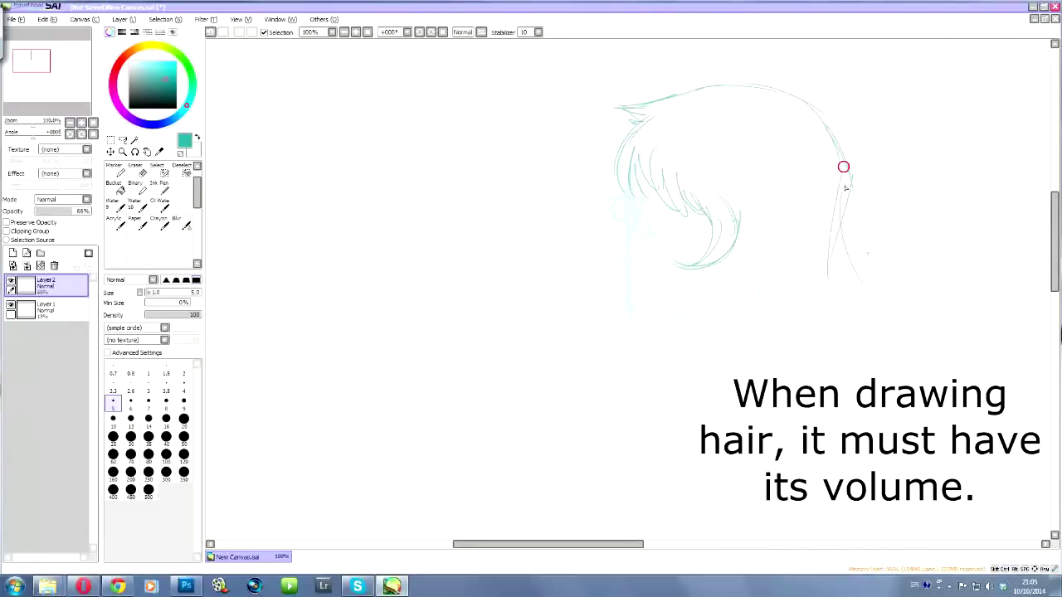
# Step: Sketch the outer strands of the right figure's long hair, sweeping from the nape down the back
pyautogui.moveTo(831, 198); pyautogui.dragTo(896, 299)
pyautogui.moveTo(811, 225); pyautogui.dragTo(972, 383)
pyautogui.moveTo(834, 288); pyautogui.dragTo(881, 477)
pyautogui.moveTo(924, 341)
pyautogui.mouseDown()
pyautogui.moveTo(943, 369)
pyautogui.moveTo(903, 478)
pyautogui.mouseUp()
pyautogui.moveTo(817, 260); pyautogui.dragTo(883, 479)
pyautogui.moveTo(735, 225); pyautogui.dragTo(725, 290)
pyautogui.moveTo(744, 223); pyautogui.dragTo(732, 246)
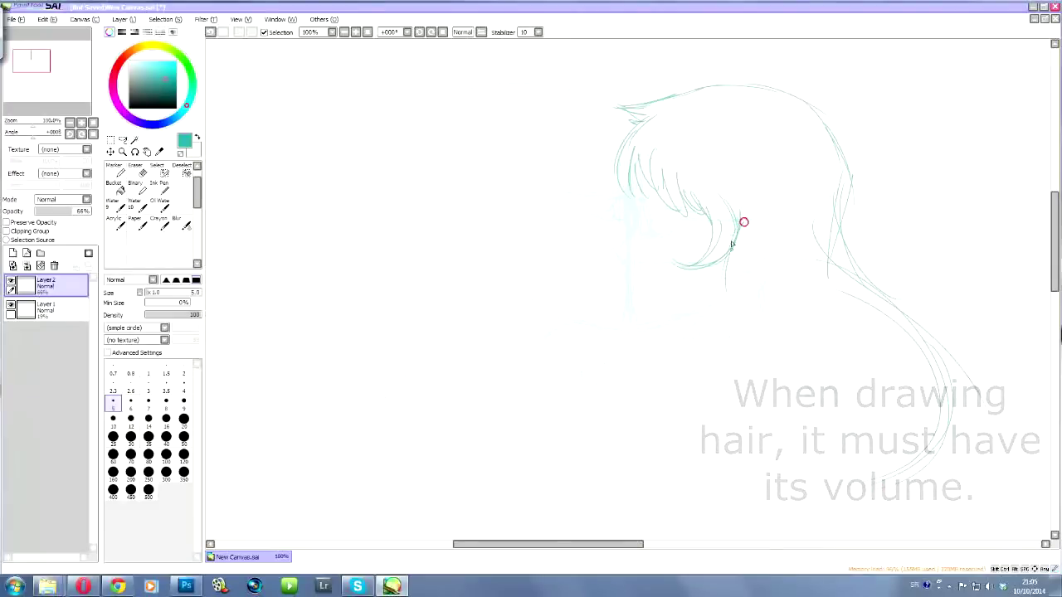
# Step: Draw the right figure's ear and fill in the inner strands of the long, flowing hair
pyautogui.moveTo(739, 208)
pyautogui.mouseDown()
pyautogui.moveTo(761, 206)
pyautogui.moveTo(726, 305)
pyautogui.mouseUp()
pyautogui.moveTo(756, 250)
pyautogui.mouseDown()
pyautogui.moveTo(736, 291)
pyautogui.moveTo(753, 334)
pyautogui.mouseUp()
pyautogui.moveTo(738, 293); pyautogui.dragTo(808, 367)
pyautogui.moveTo(760, 341)
pyautogui.mouseDown()
pyautogui.moveTo(779, 364)
pyautogui.moveTo(811, 439)
pyautogui.mouseUp()
pyautogui.moveTo(830, 361); pyautogui.dragTo(830, 420)
pyautogui.moveTo(794, 335)
pyautogui.mouseDown()
pyautogui.moveTo(874, 408)
pyautogui.moveTo(868, 470)
pyautogui.mouseUp()
pyautogui.moveTo(827, 290); pyautogui.dragTo(885, 479)
pyautogui.moveTo(827, 309); pyautogui.dragTo(900, 424)
pyautogui.moveTo(844, 496)
pyautogui.mouseDown()
pyautogui.moveTo(870, 493)
pyautogui.moveTo(794, 244)
pyautogui.mouseUp()
pyautogui.moveTo(915, 336)
pyautogui.mouseDown()
pyautogui.moveTo(820, 228)
pyautogui.moveTo(841, 271)
pyautogui.mouseUp()
pyautogui.moveTo(834, 196); pyautogui.dragTo(875, 310)
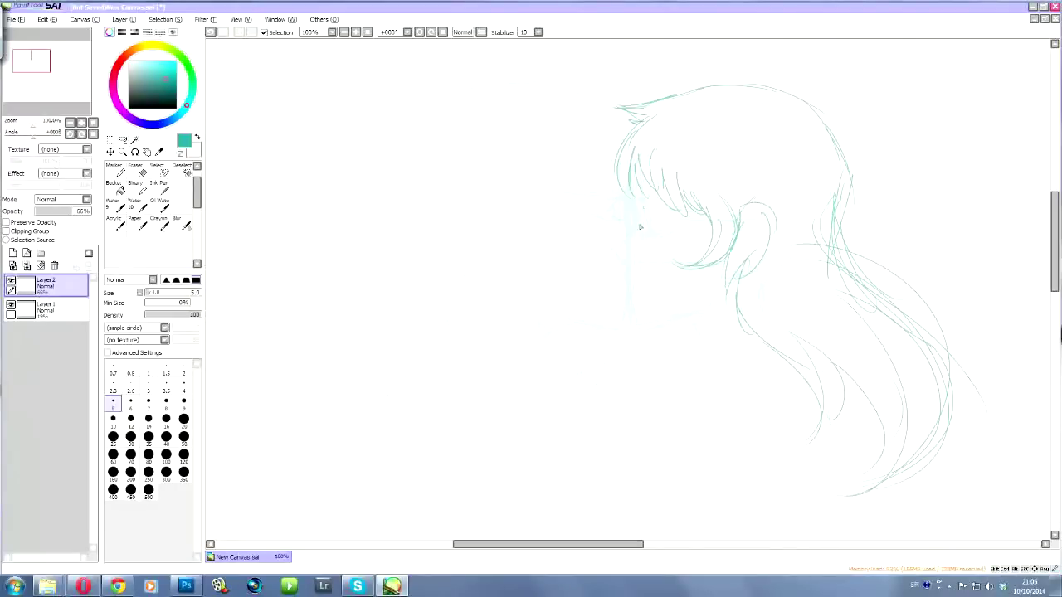
# Step: Sketch the right figure's closed eye and forehead, plus the touching lips and chin lines of both faces
pyautogui.moveTo(645, 233); pyautogui.dragTo(664, 233)
pyautogui.moveTo(630, 198); pyautogui.dragTo(635, 231)
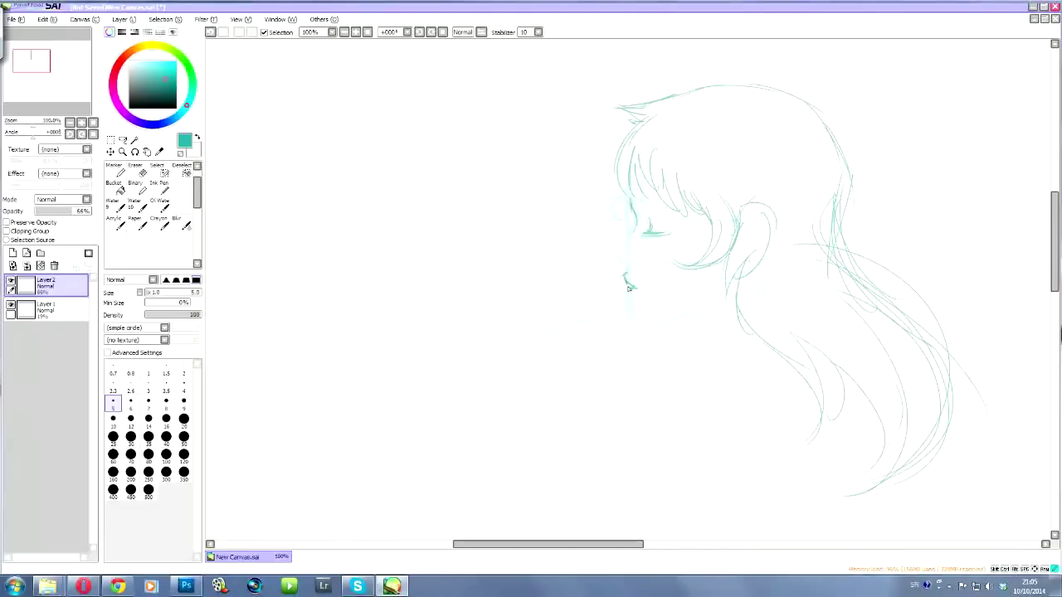
pyautogui.moveTo(624, 276)
pyautogui.mouseDown()
pyautogui.moveTo(635, 288)
pyautogui.moveTo(616, 318)
pyautogui.mouseUp()
pyautogui.moveTo(609, 325); pyautogui.dragTo(535, 310)
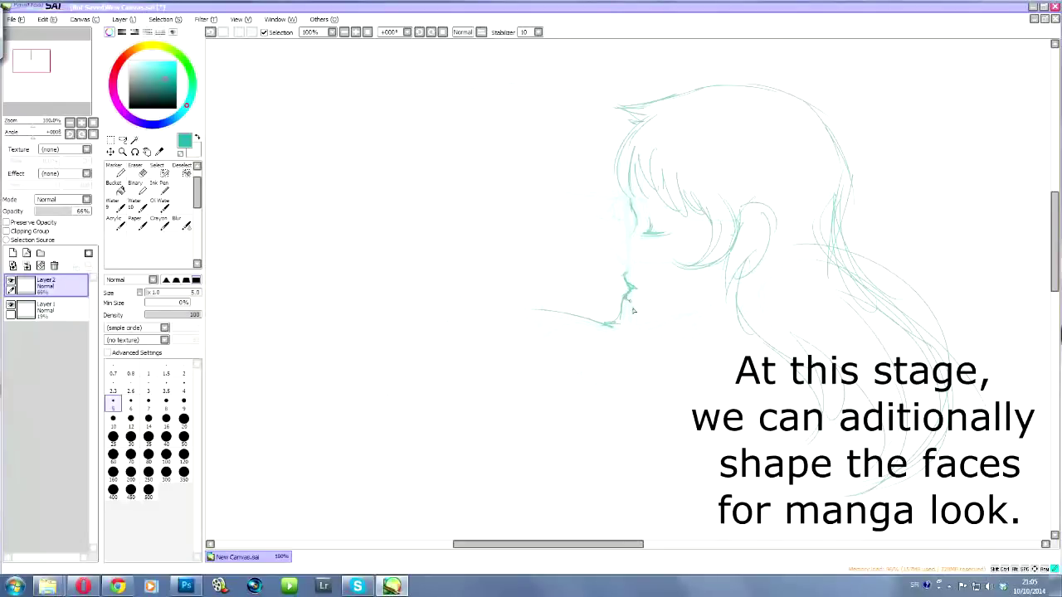
pyautogui.moveTo(628, 299)
pyautogui.mouseDown()
pyautogui.moveTo(636, 326)
pyautogui.moveTo(634, 306)
pyautogui.moveTo(636, 316)
pyautogui.moveTo(677, 323)
pyautogui.moveTo(648, 328)
pyautogui.moveTo(673, 322)
pyautogui.mouseUp()
pyautogui.moveTo(680, 323)
pyautogui.mouseDown()
pyautogui.moveTo(709, 367)
pyautogui.moveTo(686, 325)
pyautogui.moveTo(654, 327)
pyautogui.mouseUp()
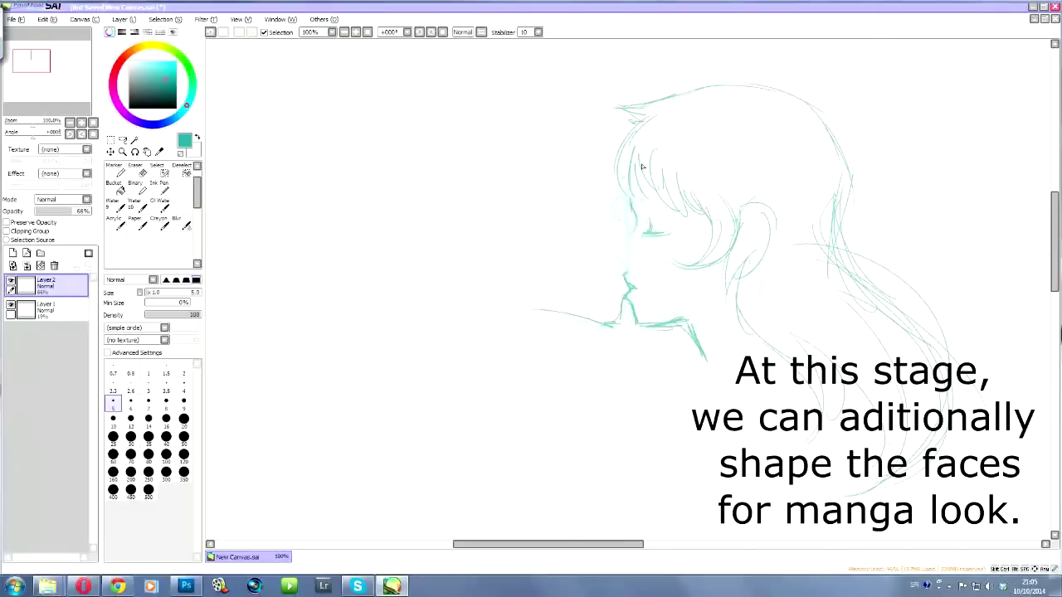
# Step: Sketch the collar and shoulder line beneath the right figure's chin
pyautogui.moveTo(660, 386); pyautogui.dragTo(729, 315)
pyautogui.moveTo(616, 379)
pyautogui.mouseDown()
pyautogui.moveTo(735, 321)
pyautogui.moveTo(614, 404)
pyautogui.moveTo(736, 321)
pyautogui.moveTo(814, 386)
pyautogui.mouseUp()
pyautogui.moveTo(750, 322); pyautogui.dragTo(628, 392)
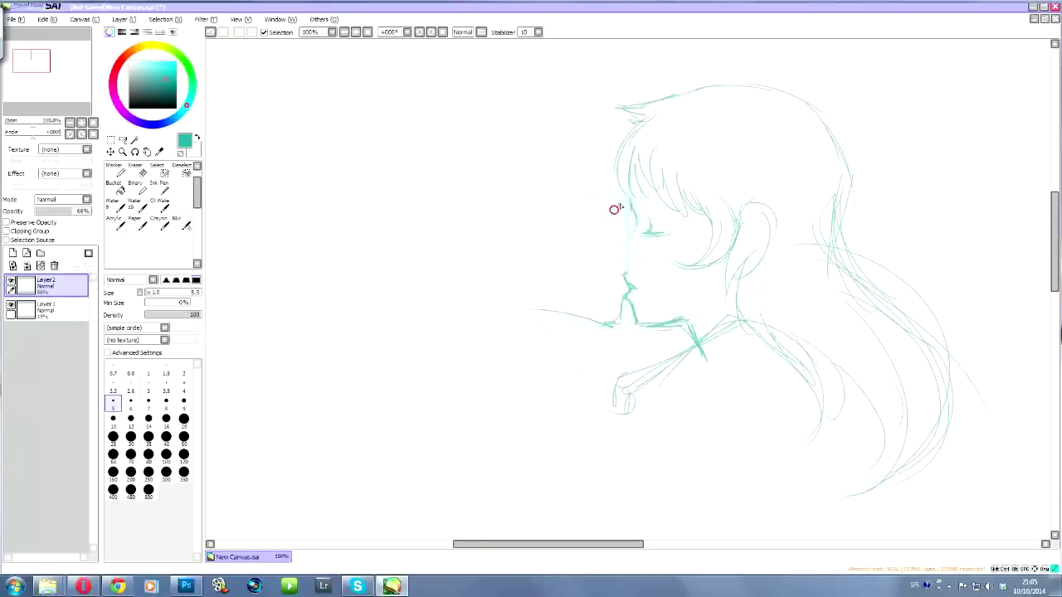
# Step: Sketch the left figure's eyebrow, closed eye, nose, lips, jawline, ear and sideburn
pyautogui.moveTo(622, 197); pyautogui.dragTo(560, 196)
pyautogui.moveTo(596, 202)
pyautogui.mouseDown()
pyautogui.moveTo(617, 220)
pyautogui.moveTo(581, 223)
pyautogui.mouseUp()
pyautogui.moveTo(628, 225); pyautogui.dragTo(625, 218)
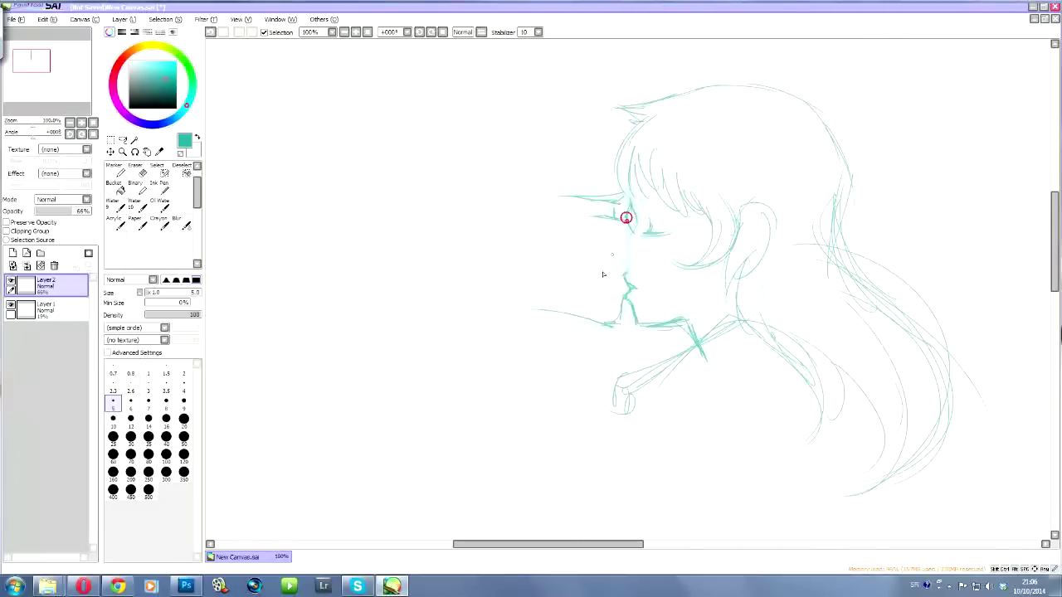
pyautogui.moveTo(625, 276); pyautogui.dragTo(634, 289)
pyautogui.moveTo(632, 213)
pyautogui.mouseDown()
pyautogui.moveTo(612, 249)
pyautogui.moveTo(630, 276)
pyautogui.mouseUp()
pyautogui.moveTo(620, 324)
pyautogui.mouseDown()
pyautogui.moveTo(542, 315)
pyautogui.moveTo(548, 323)
pyautogui.mouseUp()
pyautogui.moveTo(514, 215)
pyautogui.mouseDown()
pyautogui.moveTo(482, 230)
pyautogui.moveTo(530, 184)
pyautogui.mouseUp()
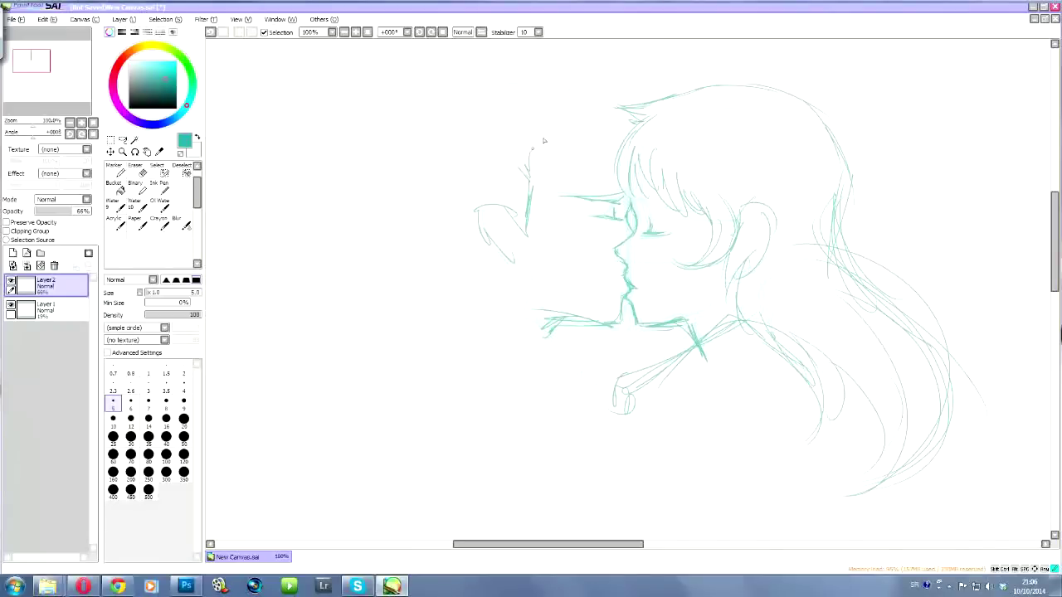
# Step: Outline the left figure's short, spiky hair from the forehead to the back of the neck
pyautogui.moveTo(562, 67)
pyautogui.mouseDown()
pyautogui.moveTo(641, 76)
pyautogui.moveTo(601, 97)
pyautogui.moveTo(649, 94)
pyautogui.moveTo(546, 69)
pyautogui.moveTo(496, 68)
pyautogui.mouseUp()
pyautogui.moveTo(558, 62)
pyautogui.mouseDown()
pyautogui.moveTo(489, 74)
pyautogui.moveTo(500, 56)
pyautogui.moveTo(434, 69)
pyautogui.moveTo(448, 78)
pyautogui.moveTo(415, 112)
pyautogui.mouseUp()
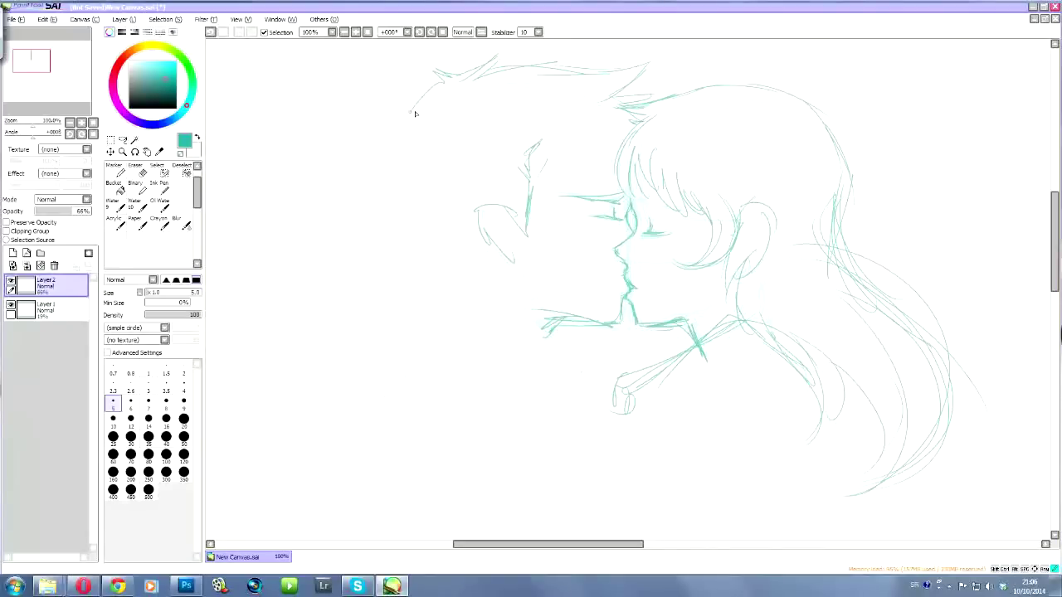
pyautogui.moveTo(405, 152)
pyautogui.mouseDown()
pyautogui.moveTo(419, 190)
pyautogui.moveTo(398, 165)
pyautogui.moveTo(456, 270)
pyautogui.mouseUp()
# Step: Sketch the left figure's neck and shoulders with the partner's embracing arm across them
pyautogui.moveTo(490, 239)
pyautogui.mouseDown()
pyautogui.moveTo(463, 295)
pyautogui.moveTo(454, 251)
pyautogui.moveTo(507, 276)
pyautogui.moveTo(528, 306)
pyautogui.moveTo(528, 349)
pyautogui.moveTo(538, 328)
pyautogui.moveTo(594, 376)
pyautogui.moveTo(589, 355)
pyautogui.moveTo(483, 409)
pyautogui.mouseUp()
pyautogui.moveTo(595, 374); pyautogui.dragTo(503, 422)
pyautogui.moveTo(583, 357); pyautogui.dragTo(485, 306)
pyautogui.moveTo(397, 409)
pyautogui.mouseDown()
pyautogui.moveTo(507, 312)
pyautogui.moveTo(582, 358)
pyautogui.mouseUp()
pyautogui.moveTo(510, 295); pyautogui.dragTo(400, 348)
pyautogui.moveTo(474, 277); pyautogui.dragTo(358, 313)
pyautogui.moveTo(513, 271); pyautogui.dragTo(564, 312)
pyautogui.moveTo(473, 276); pyautogui.dragTo(560, 344)
pyautogui.moveTo(478, 276)
pyautogui.mouseDown()
pyautogui.moveTo(509, 284)
pyautogui.moveTo(329, 354)
pyautogui.mouseUp()
# Step: Sketch the raised sleeve, its cuff and the folds at the far left of the embrace
pyautogui.moveTo(406, 288); pyautogui.dragTo(280, 363)
pyautogui.moveTo(284, 358)
pyautogui.mouseDown()
pyautogui.moveTo(260, 410)
pyautogui.moveTo(304, 417)
pyautogui.moveTo(276, 428)
pyautogui.mouseUp()
pyautogui.moveTo(275, 426); pyautogui.dragTo(344, 400)
pyautogui.moveTo(406, 360); pyautogui.dragTo(277, 410)
pyautogui.moveTo(277, 410)
pyautogui.mouseDown()
pyautogui.moveTo(284, 446)
pyautogui.moveTo(310, 465)
pyautogui.moveTo(407, 370)
pyautogui.mouseUp()
pyautogui.moveTo(251, 438); pyautogui.dragTo(305, 471)
pyautogui.moveTo(358, 431); pyautogui.dragTo(304, 515)
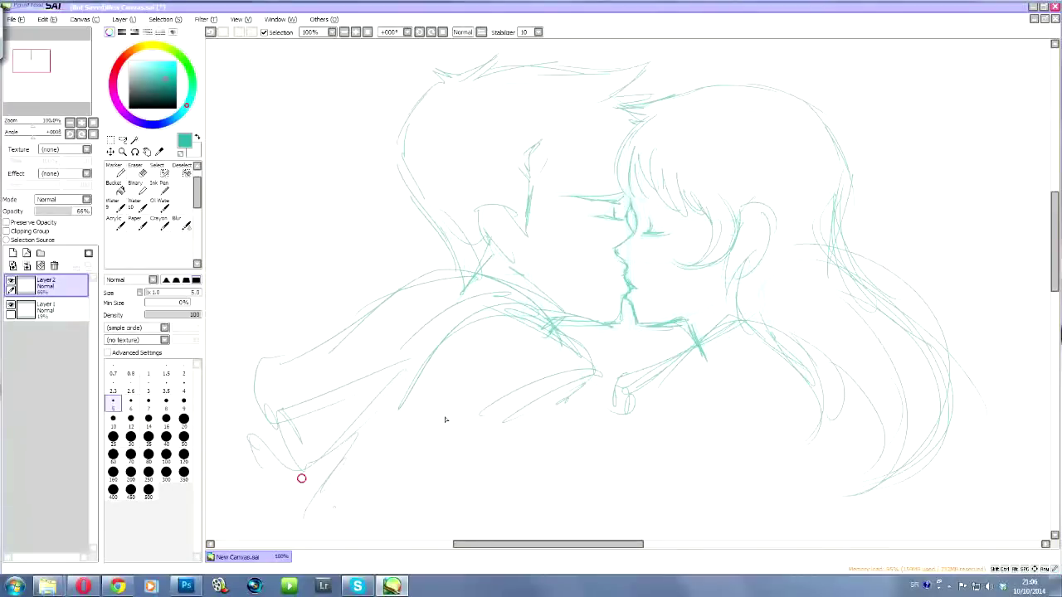
# Step: Fade Layer 1 to 9% and Layer 2 to about 42% opacity, and add a new layer for the lineart
pyautogui.click(68, 318)
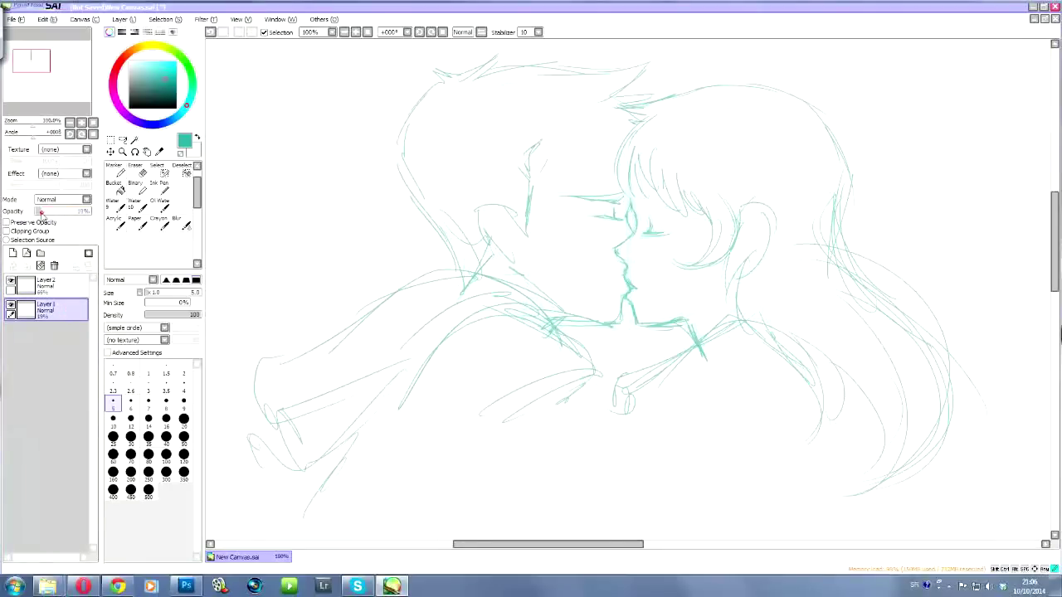
pyautogui.click(50, 284)
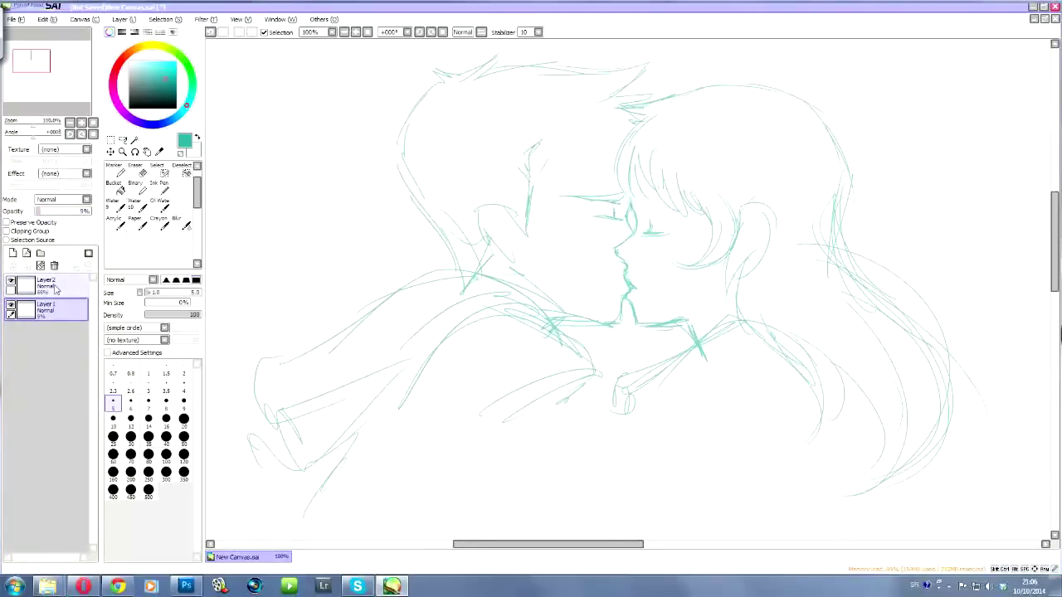
pyautogui.moveTo(47, 213); pyautogui.dragTo(70, 218)
pyautogui.click(12, 253)
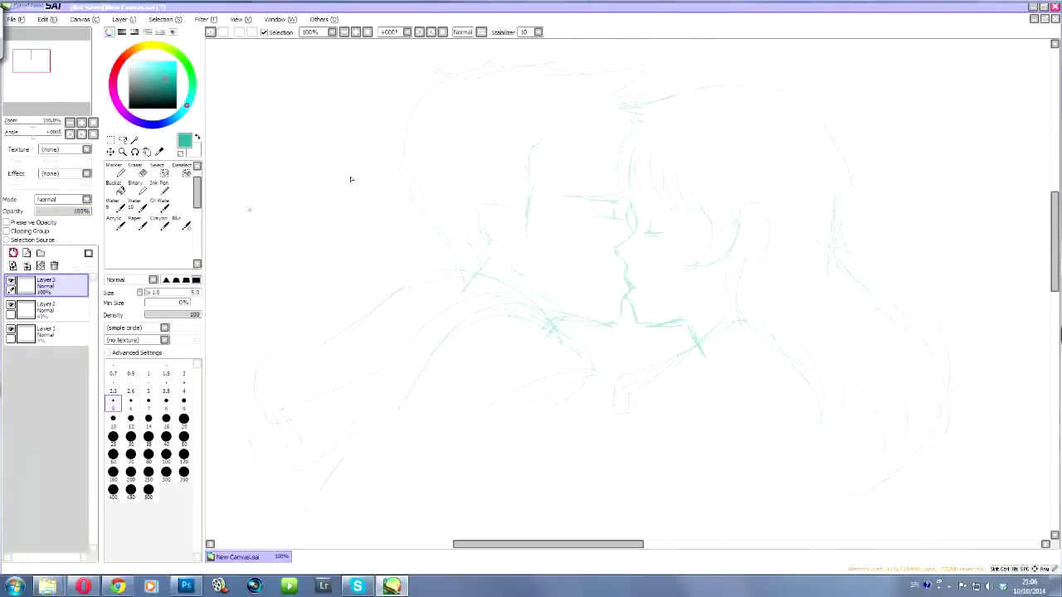
# Step: Ink the right figure's fringe strands and curled side lock with smooth black lines
pyautogui.click(130, 106)
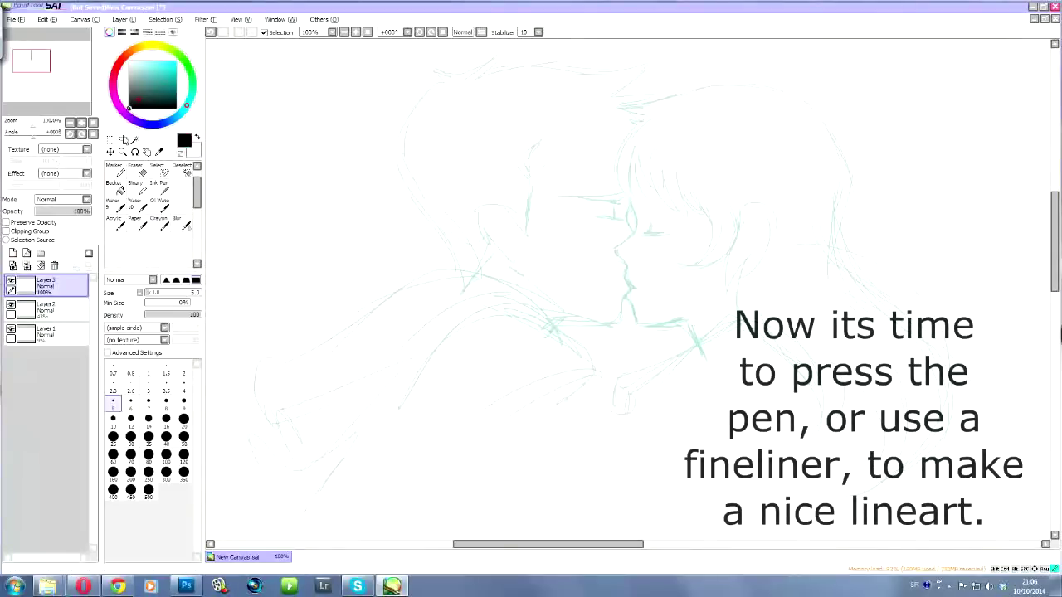
pyautogui.moveTo(693, 87)
pyautogui.mouseDown()
pyautogui.moveTo(651, 80)
pyautogui.moveTo(657, 98)
pyautogui.moveTo(624, 109)
pyautogui.moveTo(644, 105)
pyautogui.moveTo(632, 106)
pyautogui.moveTo(613, 175)
pyautogui.mouseUp()
pyautogui.moveTo(640, 100)
pyautogui.mouseDown()
pyautogui.moveTo(618, 154)
pyautogui.moveTo(633, 194)
pyautogui.mouseUp()
pyautogui.moveTo(625, 133)
pyautogui.mouseDown()
pyautogui.moveTo(623, 171)
pyautogui.moveTo(645, 197)
pyautogui.mouseUp()
pyautogui.moveTo(630, 147)
pyautogui.mouseDown()
pyautogui.moveTo(653, 202)
pyautogui.moveTo(685, 220)
pyautogui.mouseUp()
pyautogui.moveTo(654, 166)
pyautogui.mouseDown()
pyautogui.moveTo(680, 218)
pyautogui.moveTo(701, 222)
pyautogui.moveTo(671, 248)
pyautogui.moveTo(687, 267)
pyautogui.moveTo(676, 267)
pyautogui.moveTo(720, 258)
pyautogui.mouseUp()
# Step: Ink the right figure's closed eye with lashes and the profile from forehead to lips
pyautogui.moveTo(646, 230)
pyautogui.mouseDown()
pyautogui.moveTo(675, 230)
pyautogui.moveTo(647, 224)
pyautogui.mouseUp()
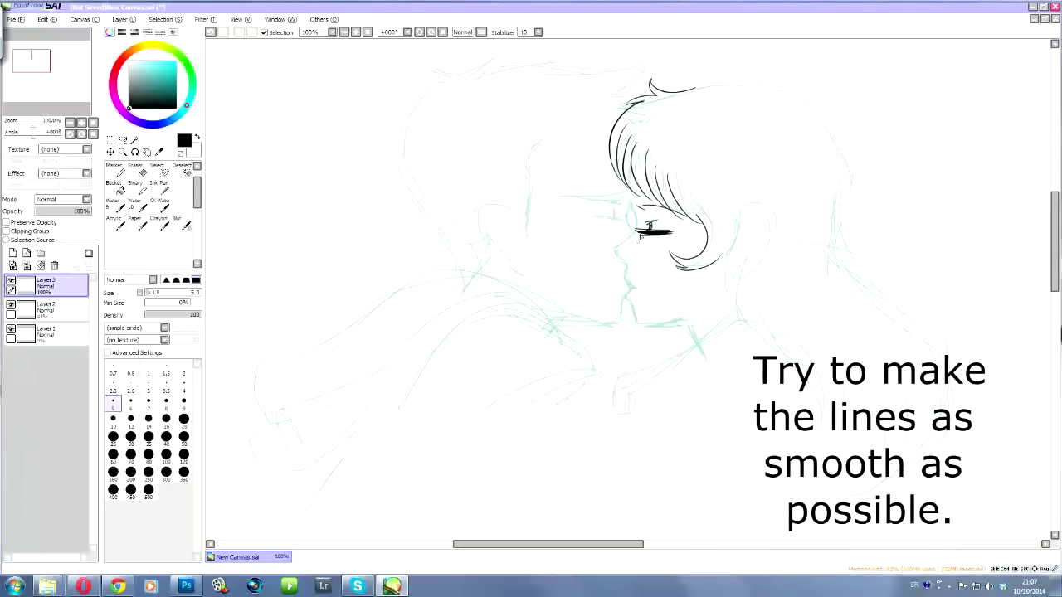
pyautogui.moveTo(658, 232); pyautogui.dragTo(649, 232)
pyautogui.hotkey('ctrl', 'z')
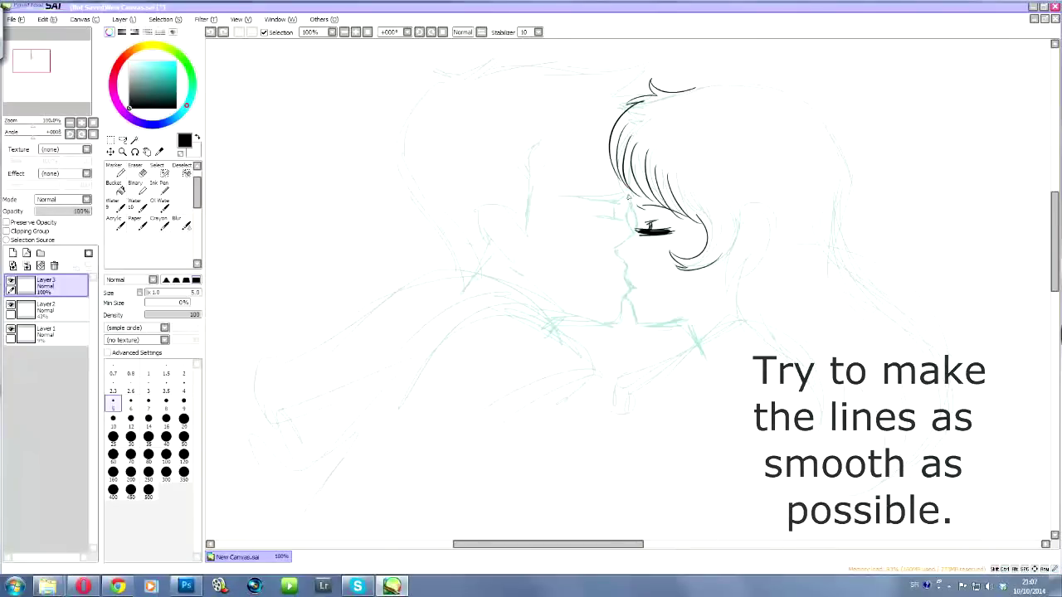
pyautogui.moveTo(627, 196)
pyautogui.mouseDown()
pyautogui.moveTo(635, 222)
pyautogui.moveTo(622, 245)
pyautogui.mouseUp()
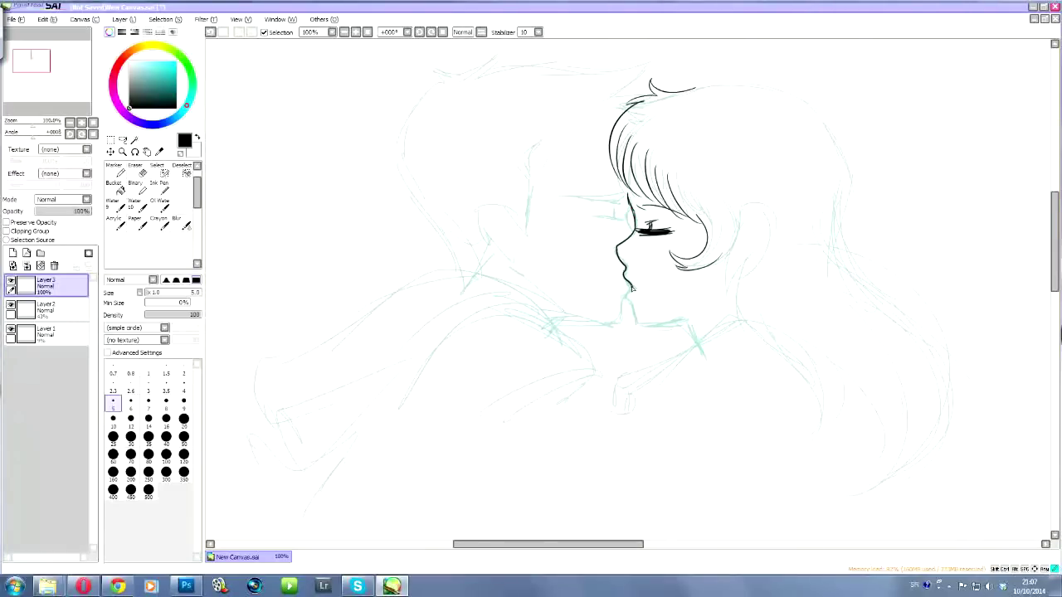
pyautogui.moveTo(631, 294); pyautogui.dragTo(628, 296)
# Step: Draw blush lines under the right figure's eye and ink the ear, chin and jawline
pyautogui.moveTo(670, 233)
pyautogui.mouseDown()
pyautogui.moveTo(651, 250)
pyautogui.moveTo(629, 247)
pyautogui.mouseUp()
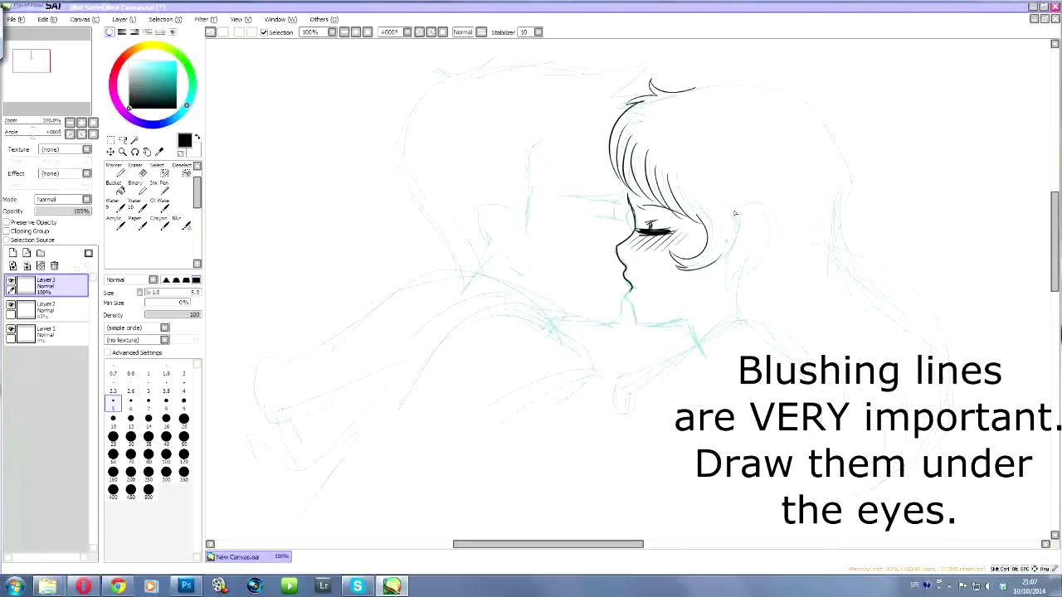
pyautogui.moveTo(735, 208)
pyautogui.mouseDown()
pyautogui.moveTo(712, 271)
pyautogui.moveTo(691, 278)
pyautogui.mouseUp()
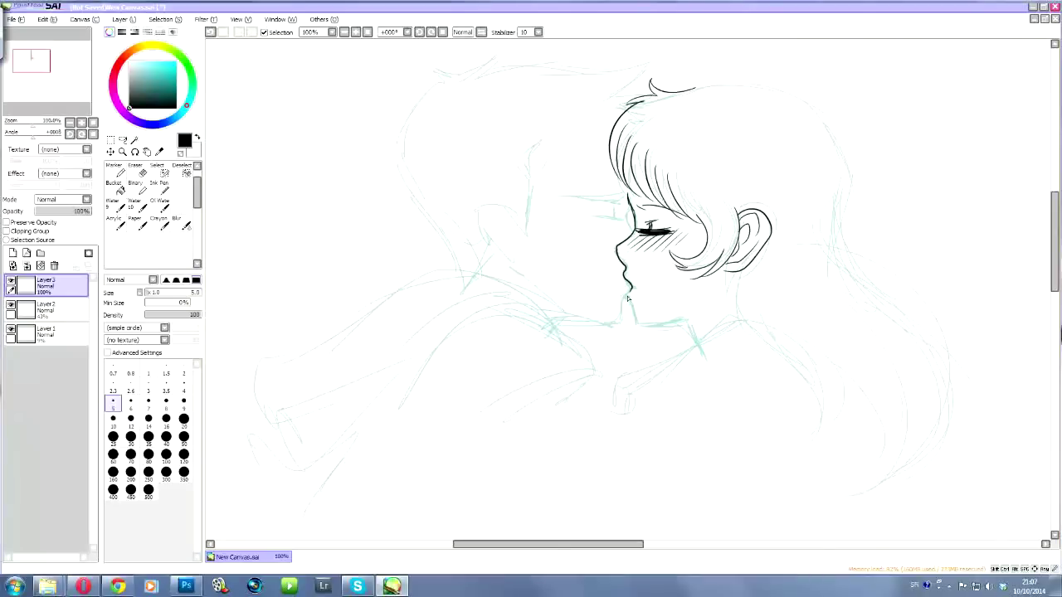
pyautogui.moveTo(628, 294); pyautogui.dragTo(665, 324)
# Step: Ink the left figure's eyebrow, closed eye, blush lines, jawline, ear and hatched sideburn
pyautogui.moveTo(628, 203); pyautogui.dragTo(630, 225)
pyautogui.moveTo(621, 195)
pyautogui.mouseDown()
pyautogui.moveTo(571, 197)
pyautogui.moveTo(616, 218)
pyautogui.moveTo(582, 214)
pyautogui.mouseUp()
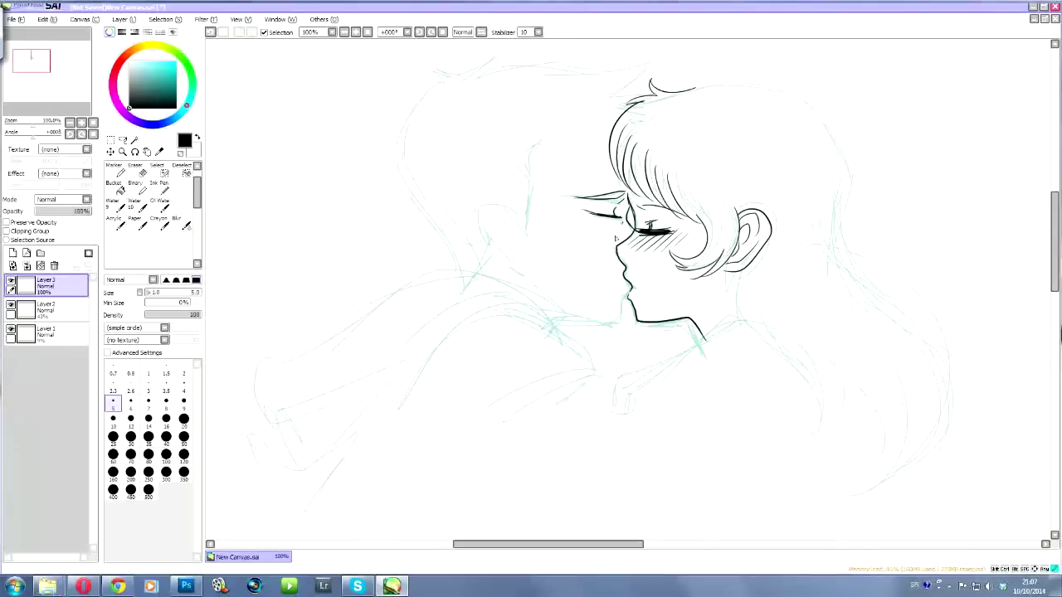
pyautogui.moveTo(622, 220); pyautogui.dragTo(587, 225)
pyautogui.moveTo(624, 295)
pyautogui.mouseDown()
pyautogui.moveTo(621, 316)
pyautogui.moveTo(562, 322)
pyautogui.mouseUp()
pyautogui.moveTo(529, 191)
pyautogui.mouseDown()
pyautogui.moveTo(514, 203)
pyautogui.moveTo(519, 256)
pyautogui.moveTo(501, 193)
pyautogui.moveTo(478, 215)
pyautogui.moveTo(510, 207)
pyautogui.moveTo(486, 216)
pyautogui.moveTo(513, 244)
pyautogui.moveTo(511, 228)
pyautogui.mouseUp()
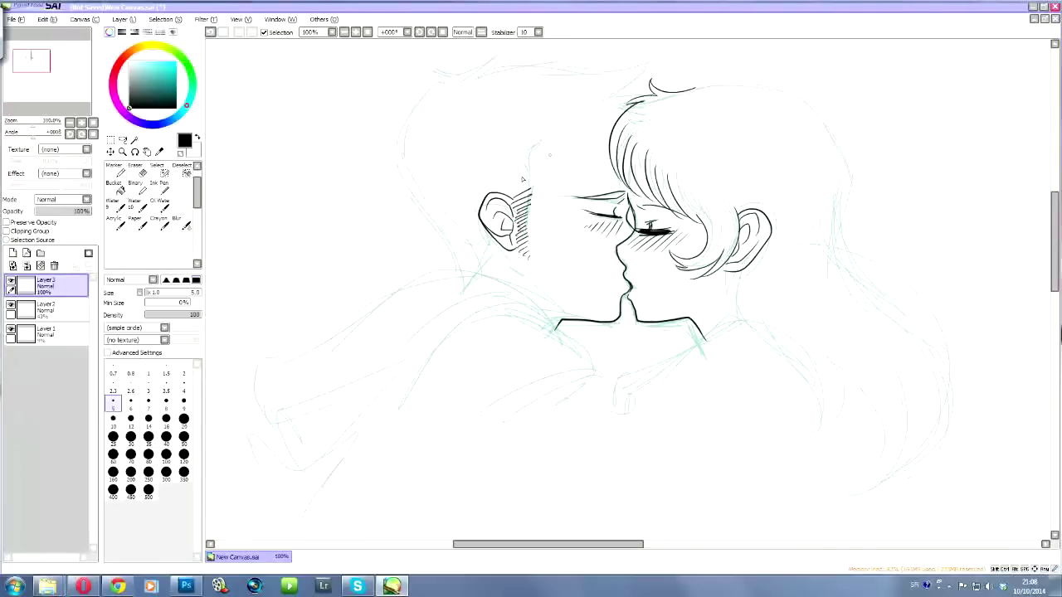
# Step: Ink the left figure's fringe edge, the spiky outer hair outline from forehead to nape, and the short neck line behind the ear
pyautogui.moveTo(532, 188)
pyautogui.mouseDown()
pyautogui.moveTo(545, 155)
pyautogui.moveTo(612, 162)
pyautogui.mouseUp()
pyautogui.moveTo(628, 103); pyautogui.dragTo(643, 81)
pyautogui.moveTo(643, 81)
pyautogui.mouseDown()
pyautogui.moveTo(608, 95)
pyautogui.moveTo(650, 66)
pyautogui.moveTo(498, 64)
pyautogui.moveTo(503, 53)
pyautogui.moveTo(438, 66)
pyautogui.moveTo(396, 178)
pyautogui.moveTo(472, 280)
pyautogui.mouseUp()
pyautogui.moveTo(494, 247); pyautogui.dragTo(471, 280)
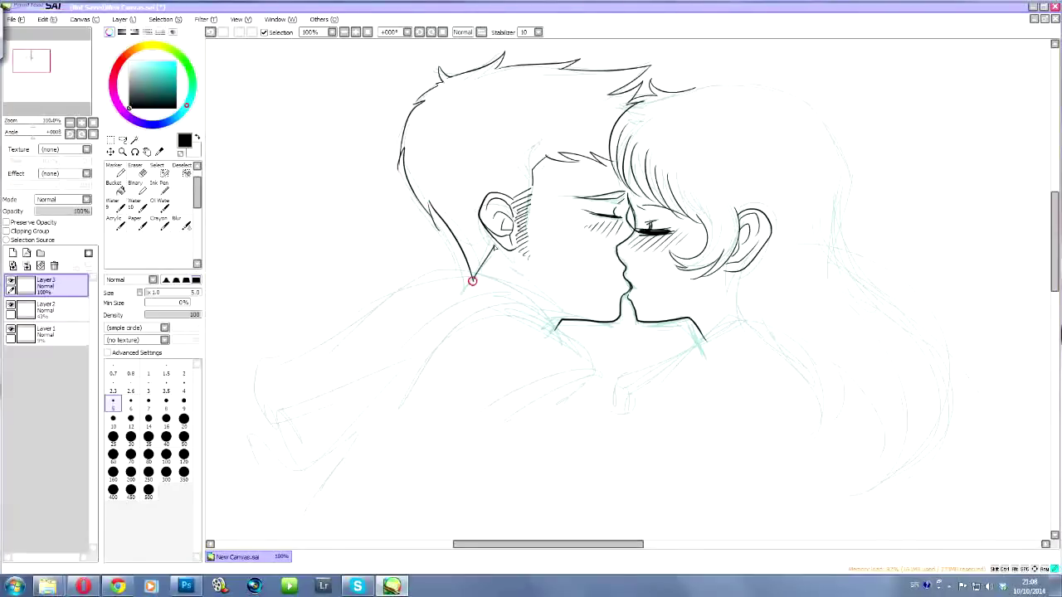
# Step: Ink the left figure's far shoulder and sleeve outline down to the cuff, with long fabric folds inside it
pyautogui.moveTo(555, 329)
pyautogui.mouseDown()
pyautogui.moveTo(496, 276)
pyautogui.moveTo(415, 282)
pyautogui.moveTo(280, 359)
pyautogui.mouseUp()
pyautogui.moveTo(519, 318); pyautogui.dragTo(329, 353)
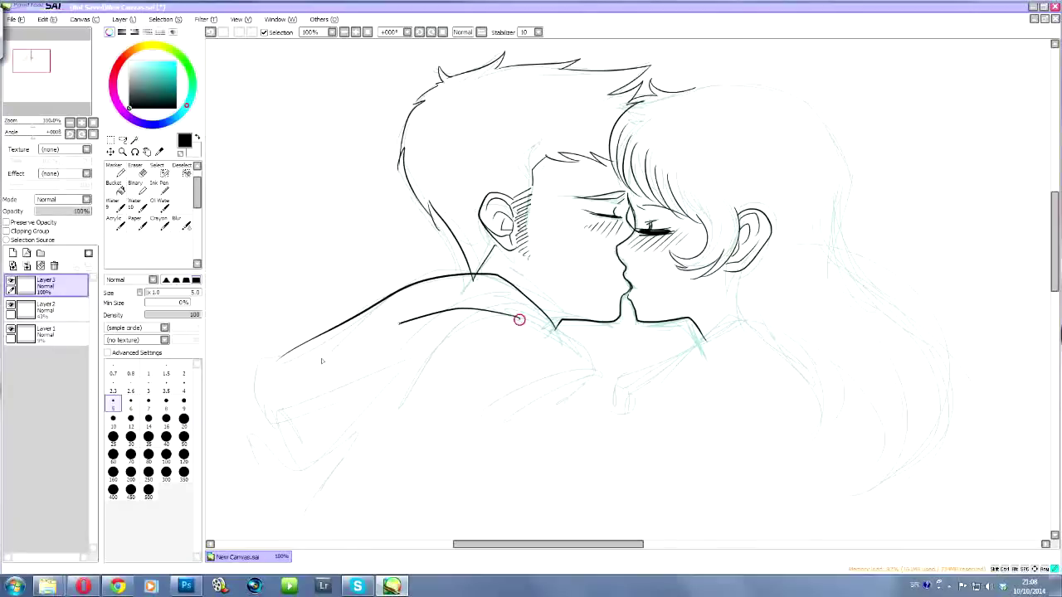
pyautogui.moveTo(450, 312); pyautogui.dragTo(378, 355)
pyautogui.moveTo(273, 362)
pyautogui.mouseDown()
pyautogui.moveTo(257, 390)
pyautogui.moveTo(307, 466)
pyautogui.moveTo(398, 382)
pyautogui.mouseUp()
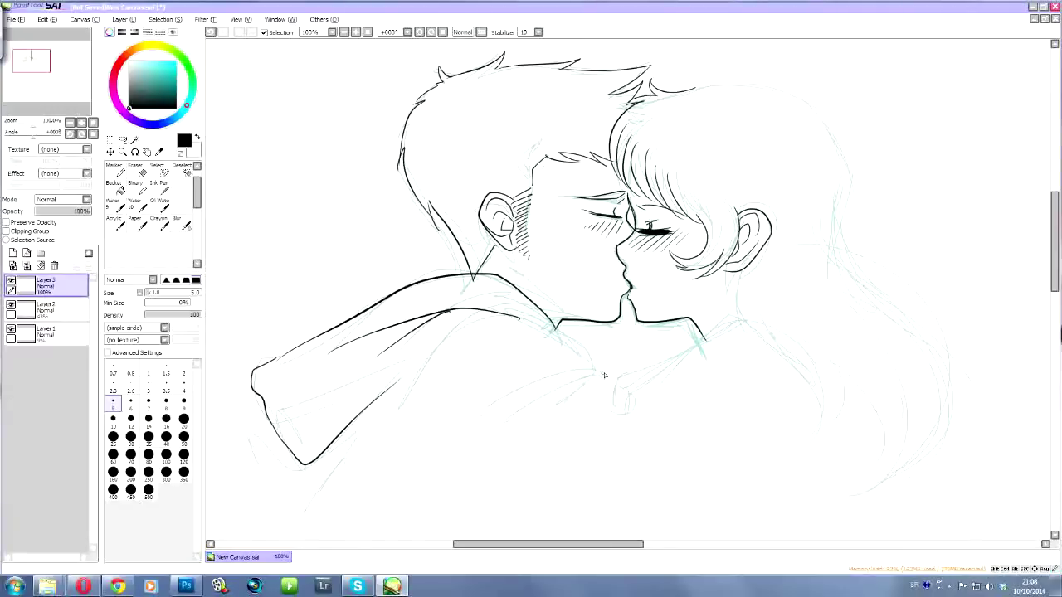
# Step: Ink the left figure's near shoulder with its sleeve folds, and the long arm contours extending below the right figure's shoulder
pyautogui.moveTo(602, 372); pyautogui.dragTo(407, 361)
pyautogui.moveTo(594, 375)
pyautogui.mouseDown()
pyautogui.moveTo(552, 366)
pyautogui.moveTo(432, 423)
pyautogui.mouseUp()
pyautogui.moveTo(597, 371); pyautogui.dragTo(468, 423)
pyautogui.moveTo(417, 361); pyautogui.dragTo(361, 473)
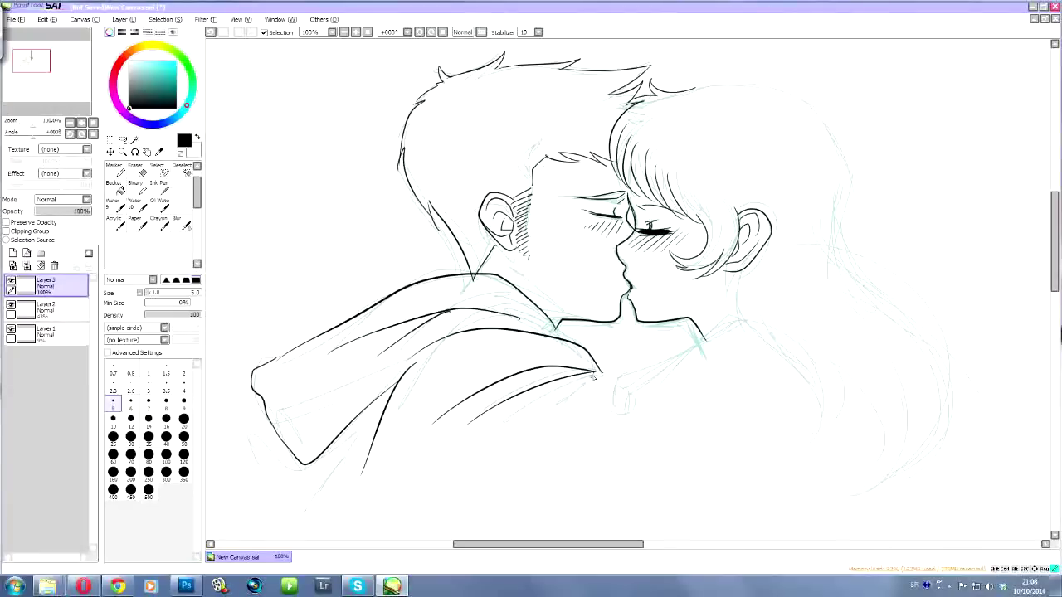
pyautogui.moveTo(622, 384)
pyautogui.mouseDown()
pyautogui.moveTo(795, 420)
pyautogui.moveTo(855, 453)
pyautogui.mouseUp()
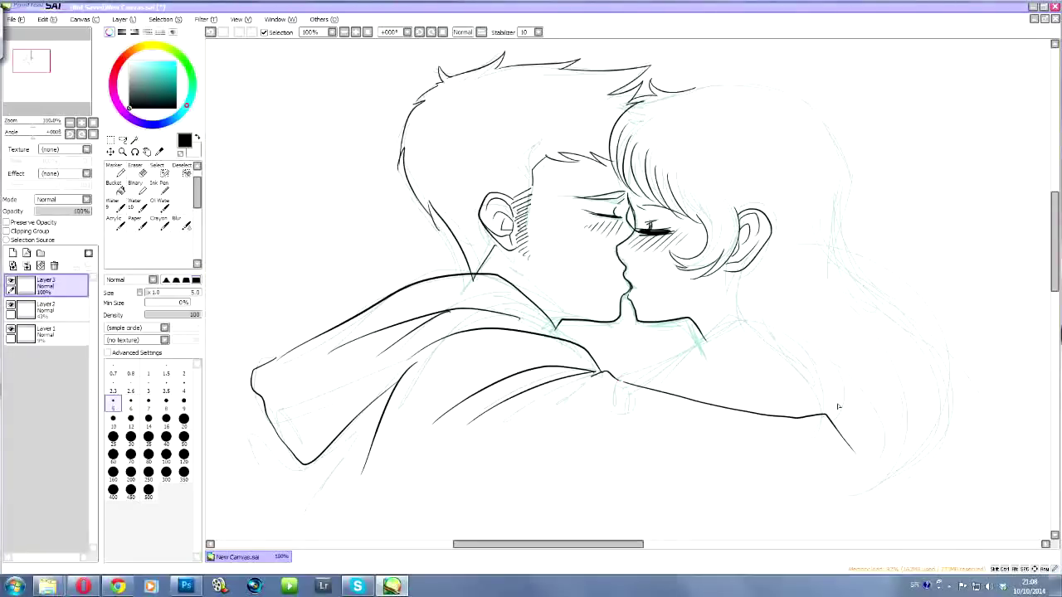
pyautogui.moveTo(688, 419); pyautogui.dragTo(439, 463)
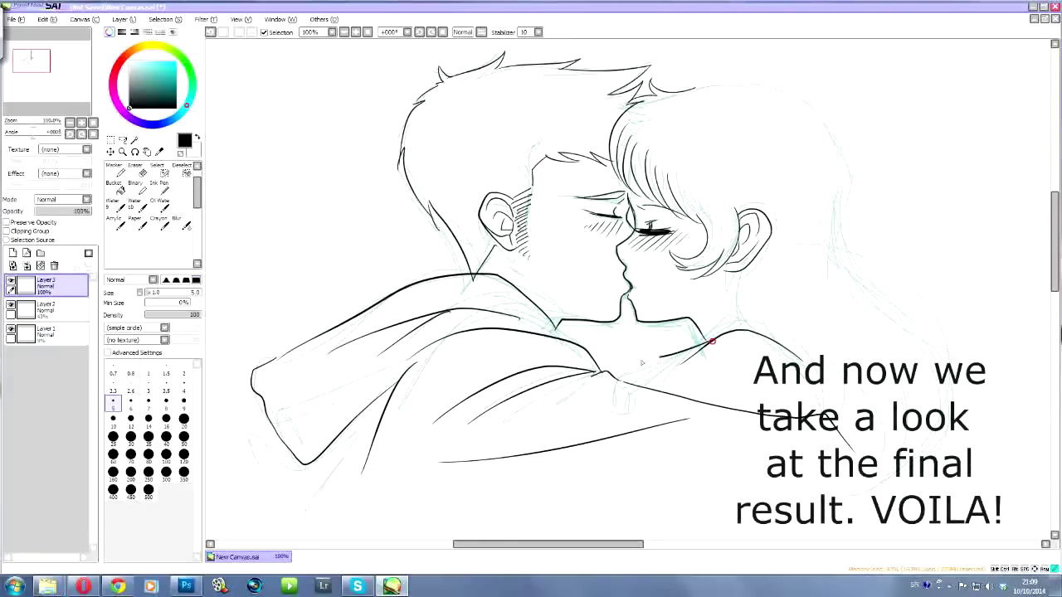
# Step: Ink the right figure's nape lock and long hair outline from the crown down the back, ending in curved, pointed tips
pyautogui.moveTo(733, 272); pyautogui.dragTo(746, 318)
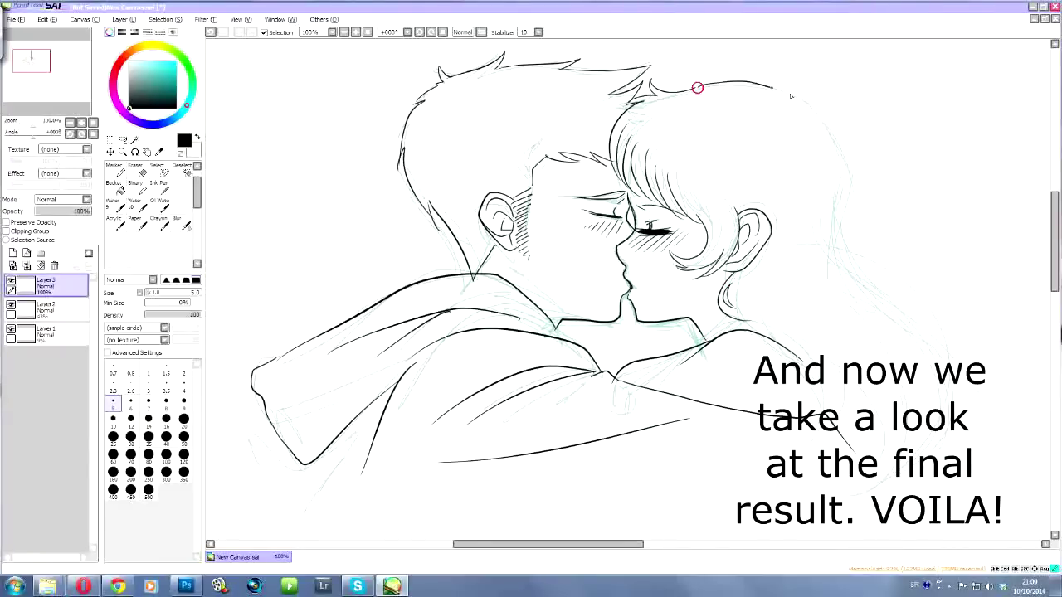
pyautogui.moveTo(1006, 378)
pyautogui.mouseDown()
pyautogui.moveTo(975, 483)
pyautogui.moveTo(829, 518)
pyautogui.mouseUp()
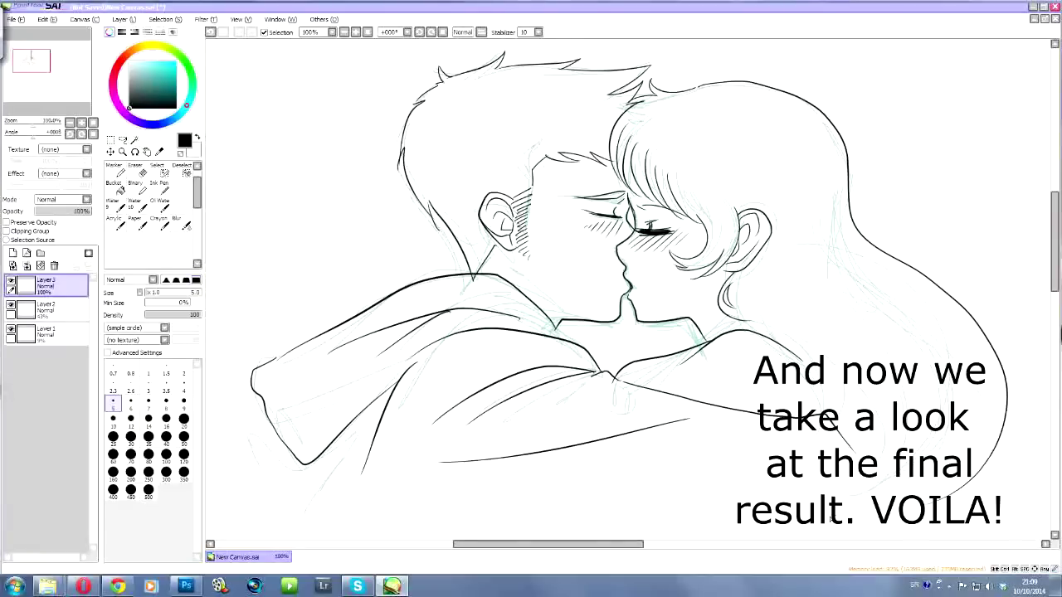
pyautogui.moveTo(956, 398)
pyautogui.mouseDown()
pyautogui.moveTo(885, 518)
pyautogui.moveTo(868, 497)
pyautogui.mouseUp()
pyautogui.moveTo(902, 451); pyautogui.dragTo(862, 495)
pyautogui.moveTo(901, 450); pyautogui.dragTo(870, 479)
pyautogui.hotkey('ctrl', 'z')
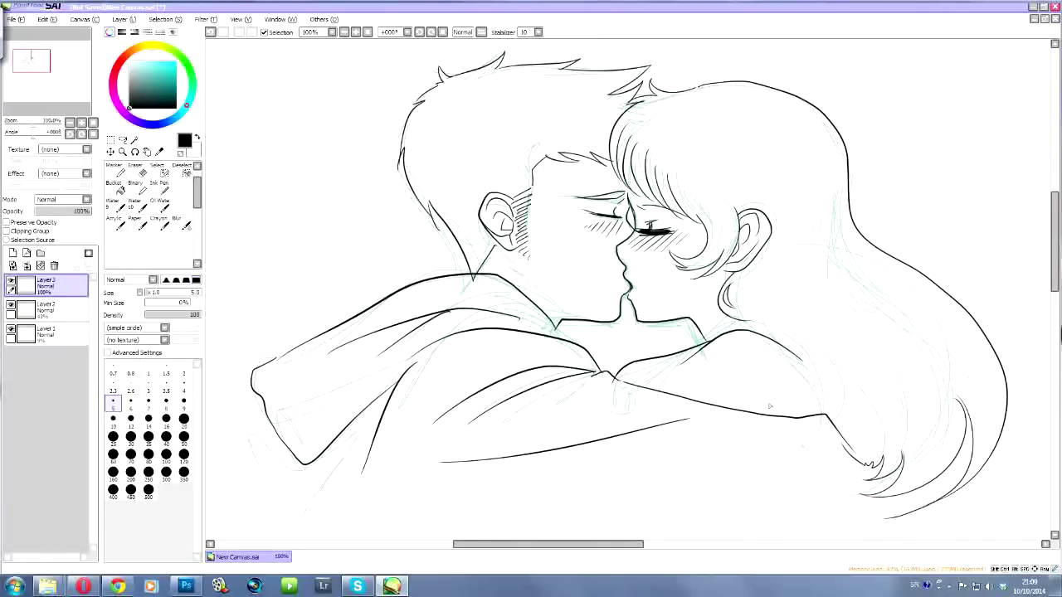
# Step: Hide the two sketch layers and ink long inner hair strands sweeping from the right figure's nape towards the hair tips
pyautogui.click(11, 305)
pyautogui.moveTo(754, 312); pyautogui.dragTo(829, 380)
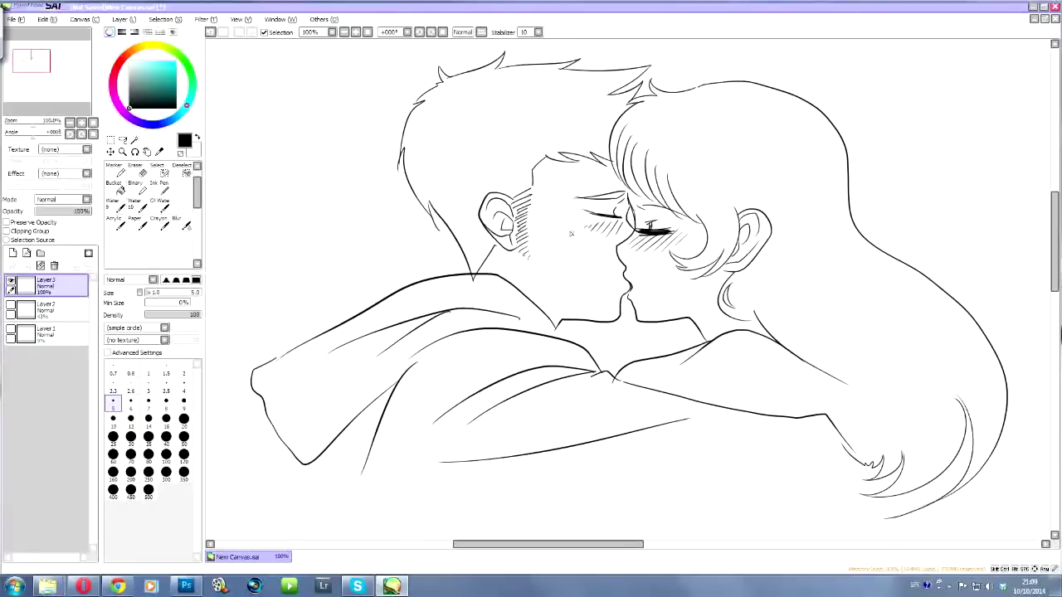
pyautogui.moveTo(780, 278); pyautogui.dragTo(936, 388)
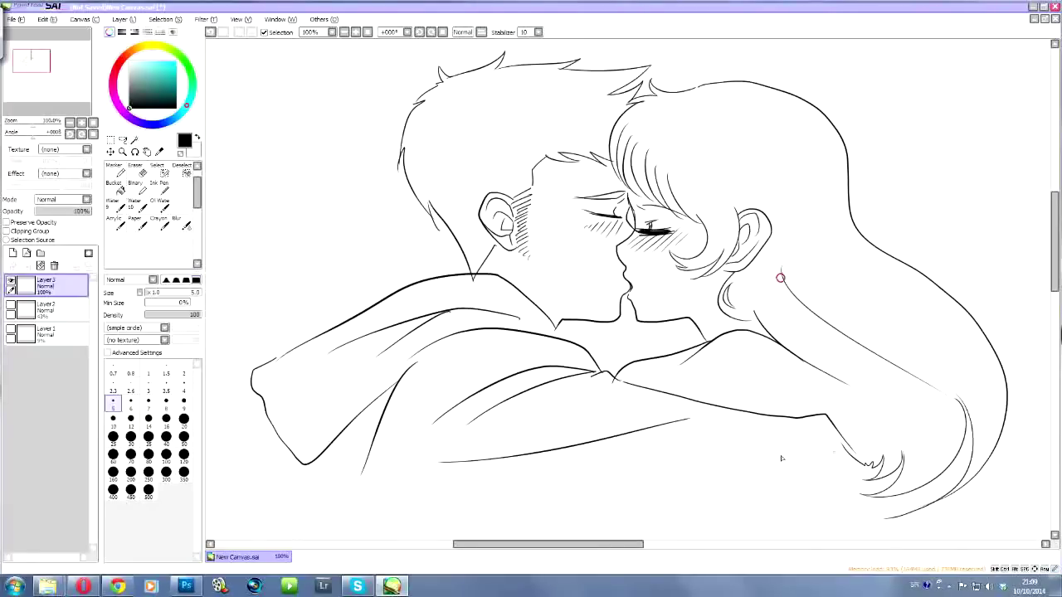